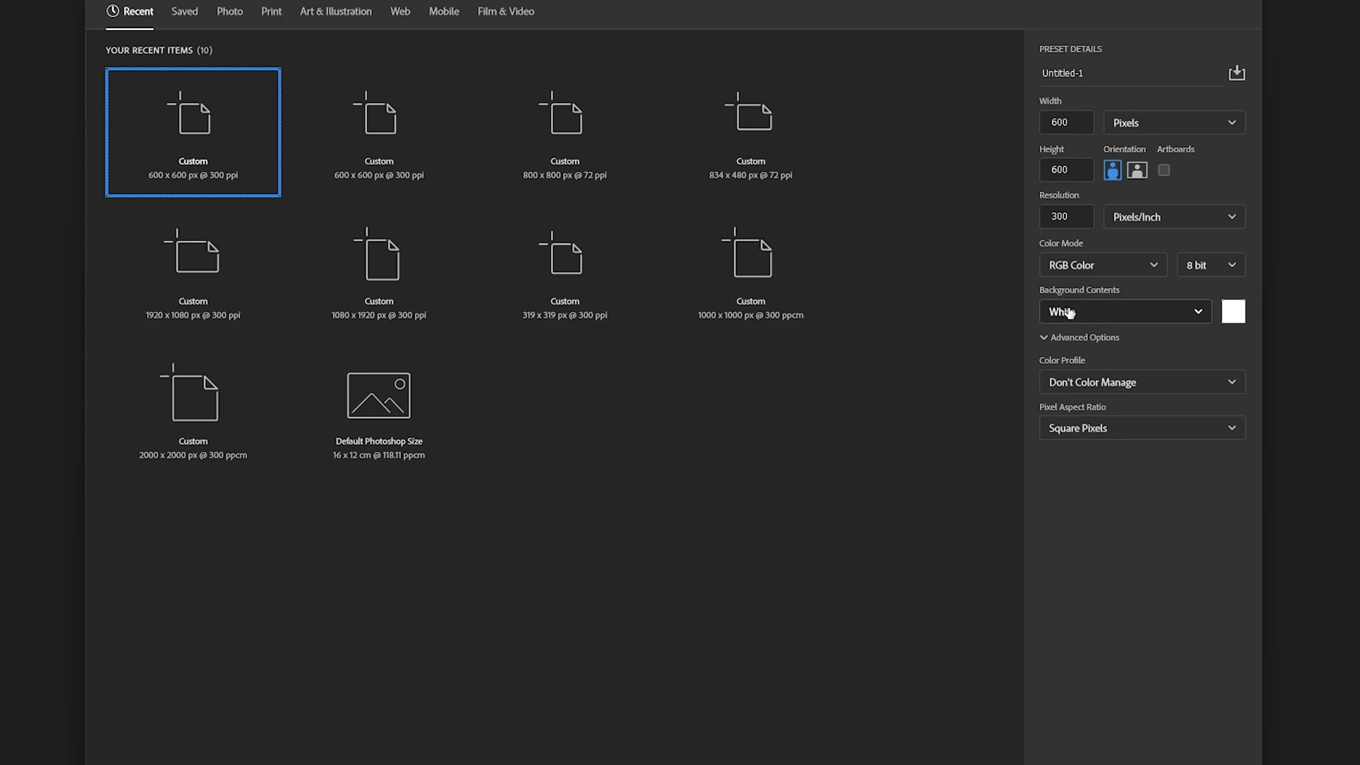
- Create the Untitled-1 document at 600 × 600 px and 300 ppi with a white background
left_click(1057, 713)
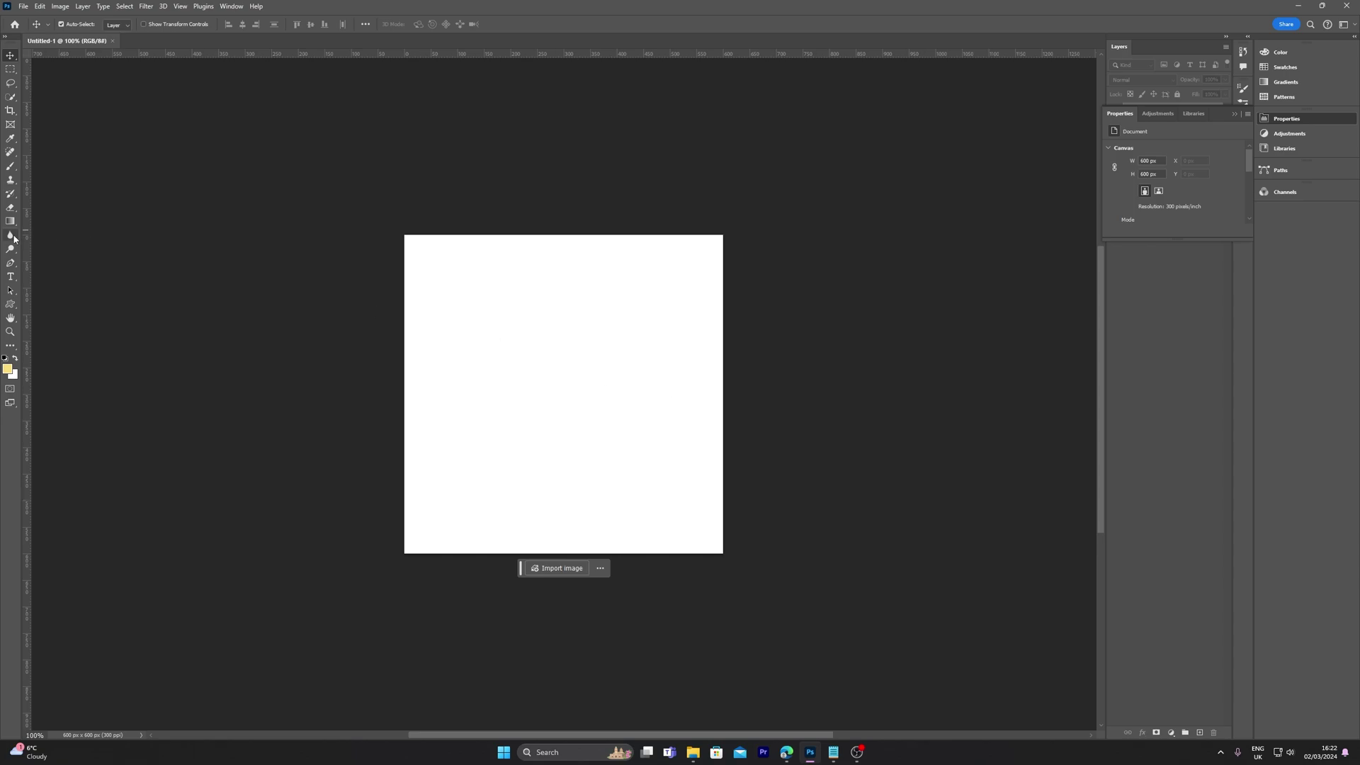
- Write SUB HYPE in red Impact text, setting SUB to 48 pt and HYPE much larger
left_click(11, 276)
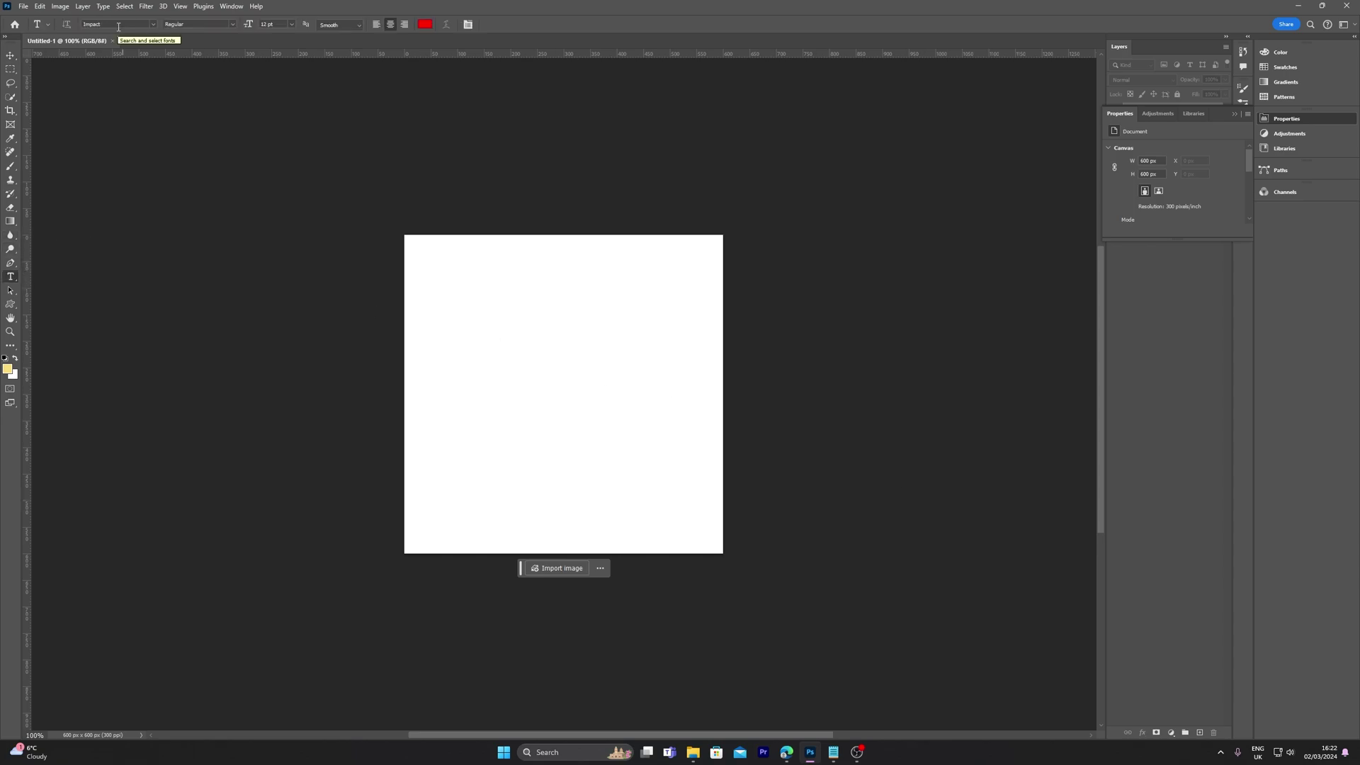
left_click(474, 400)
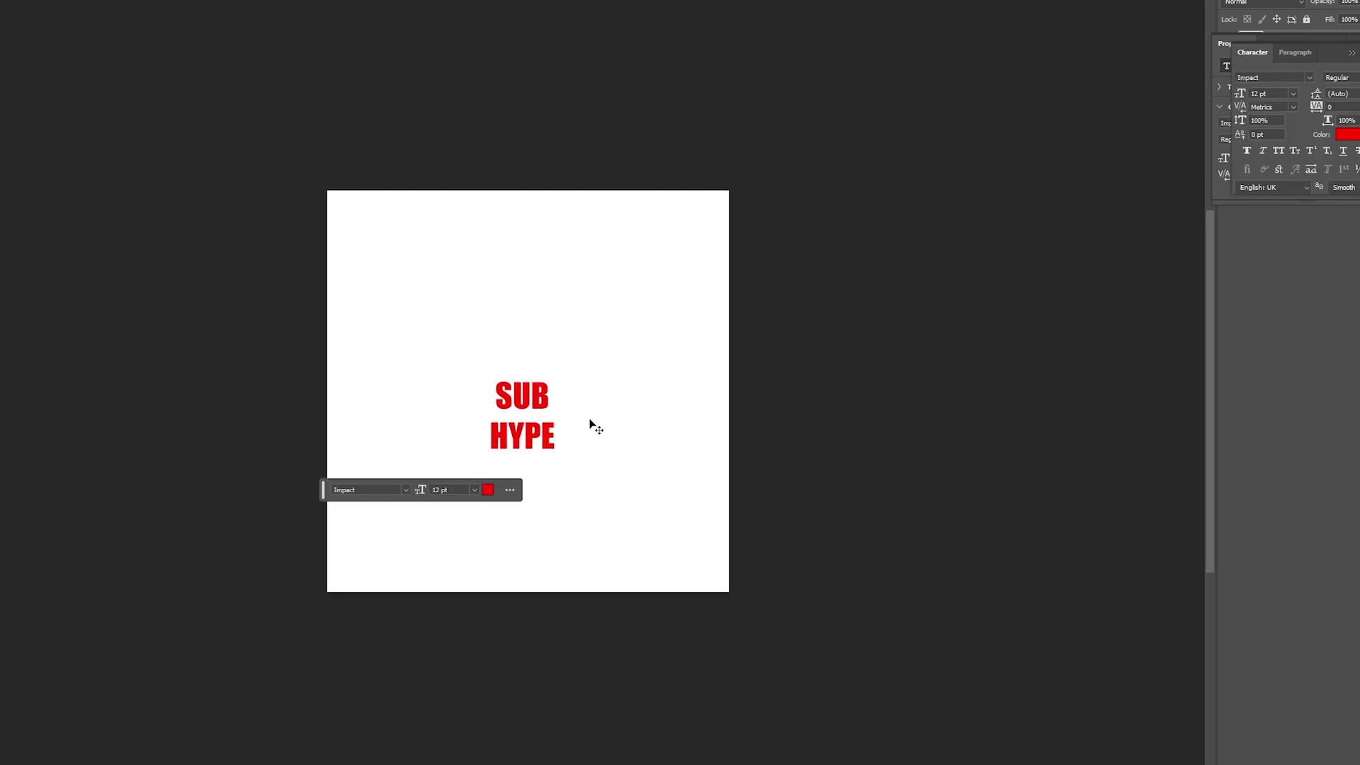
key("ctrl+a")
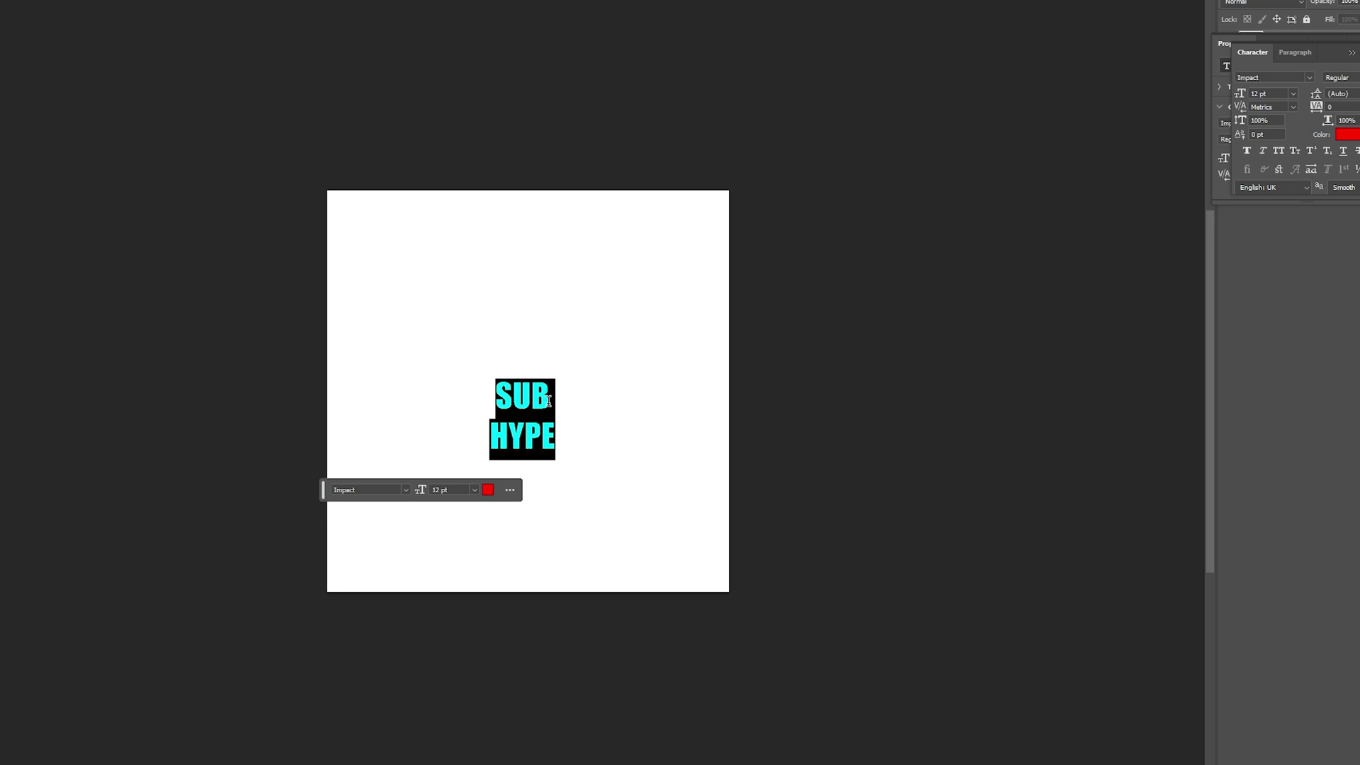
double_click(522, 395)
left_click(474, 490)
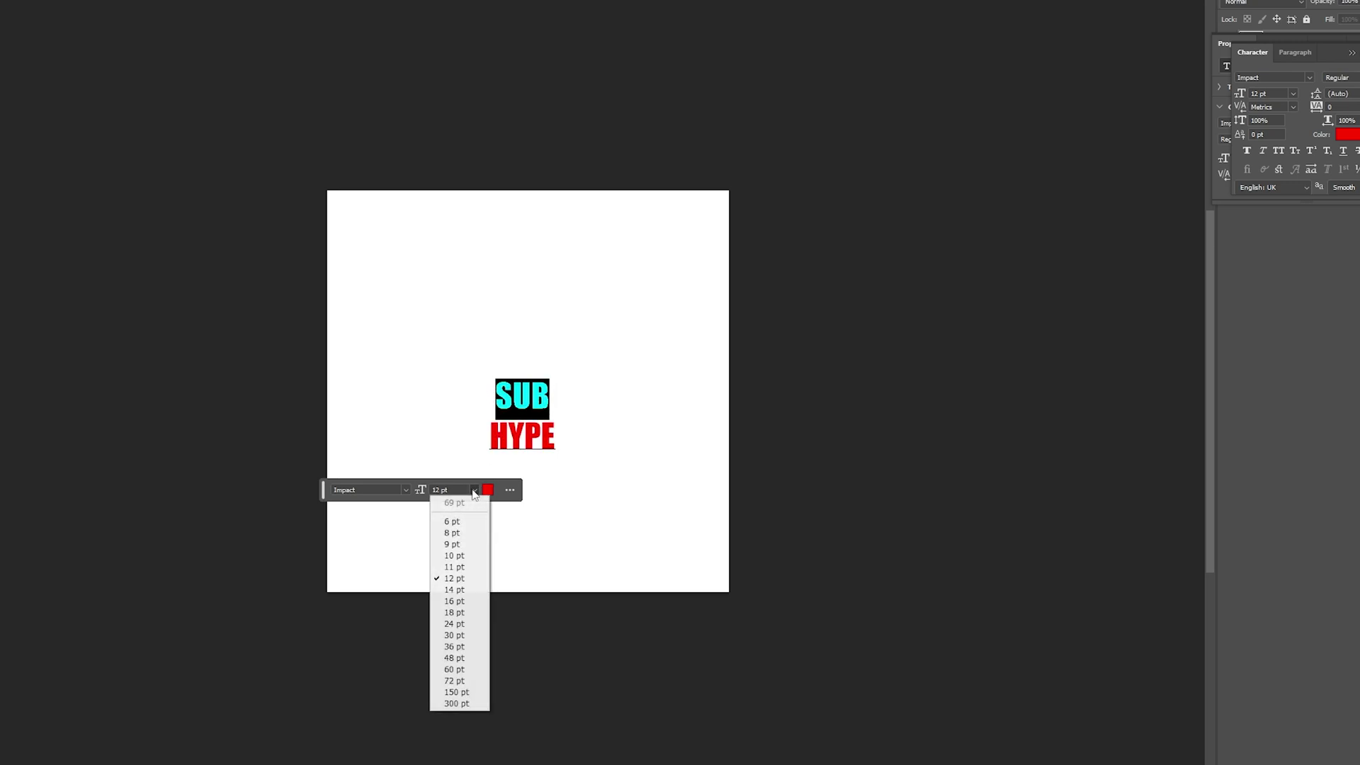
left_click(454, 658)
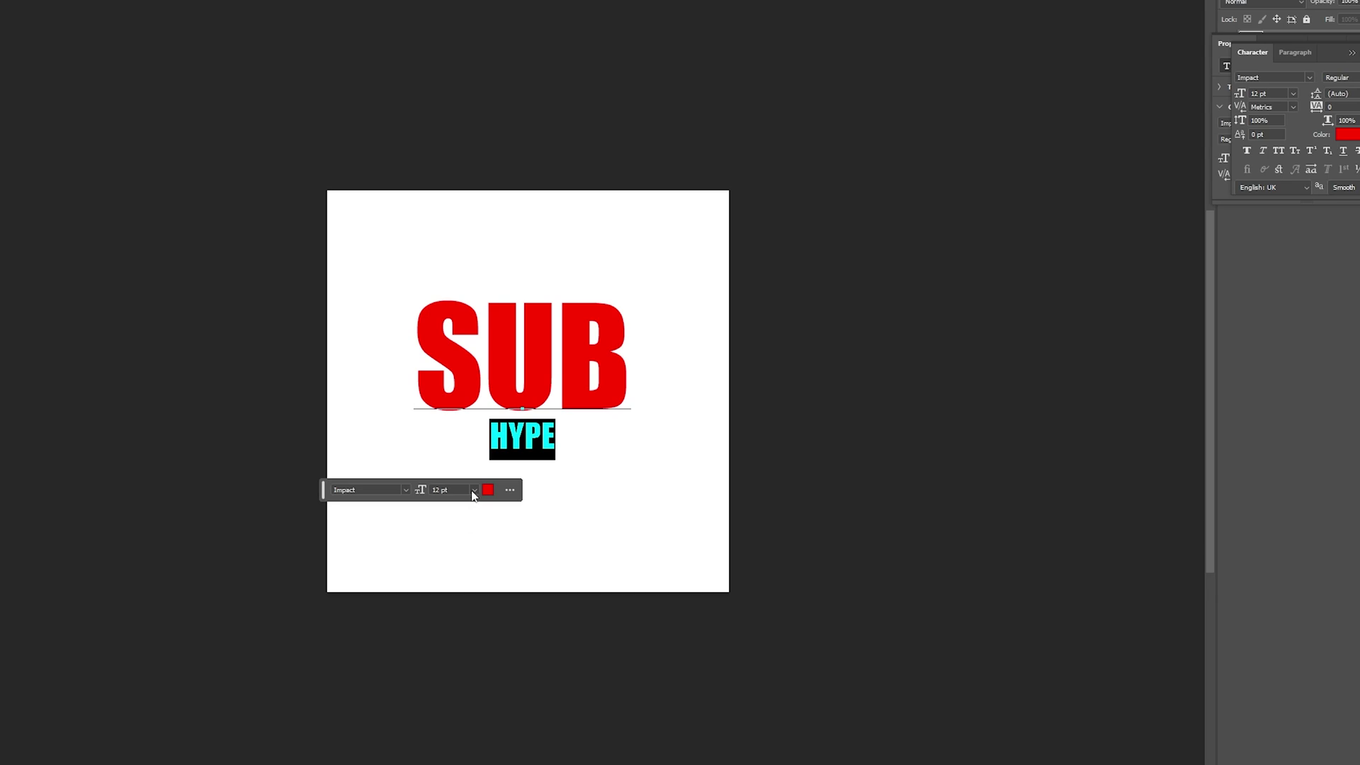
double_click(561, 442)
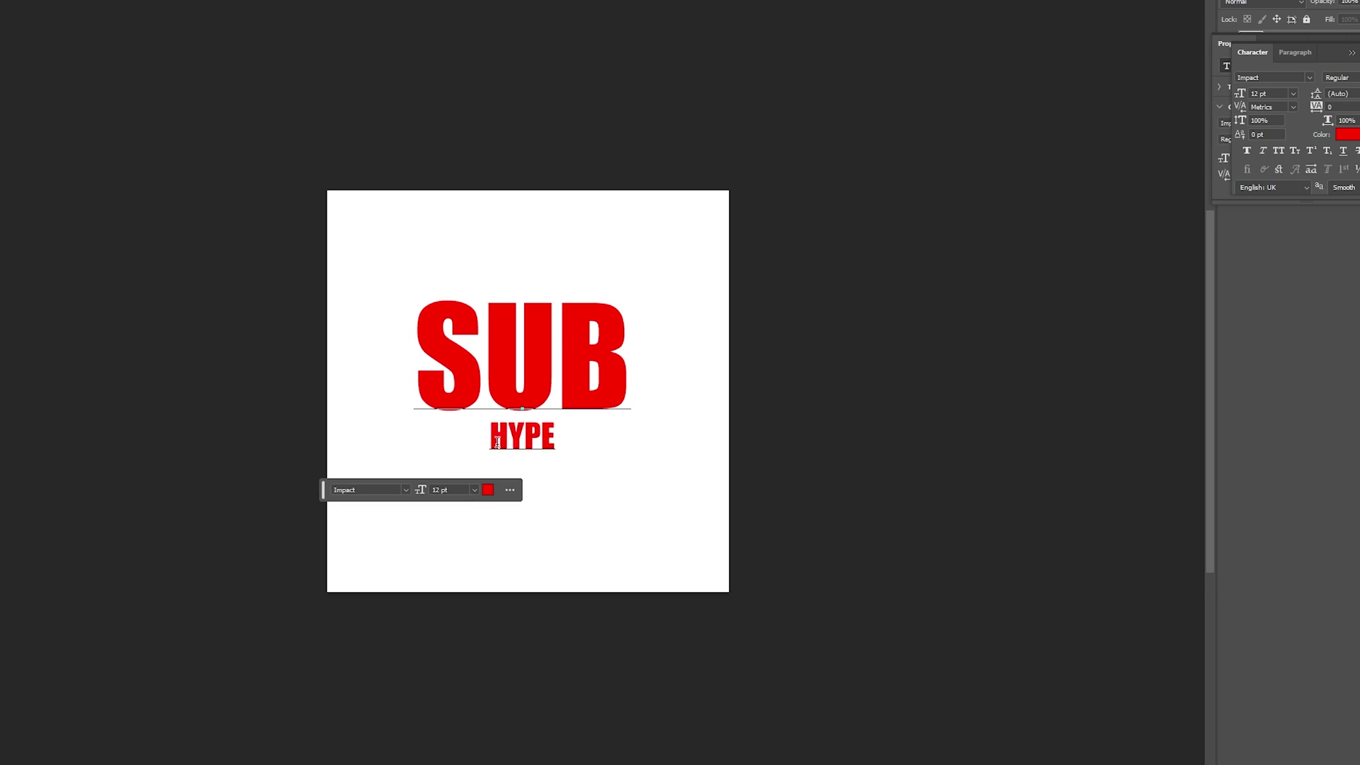
left_click(475, 494)
left_click(454, 674)
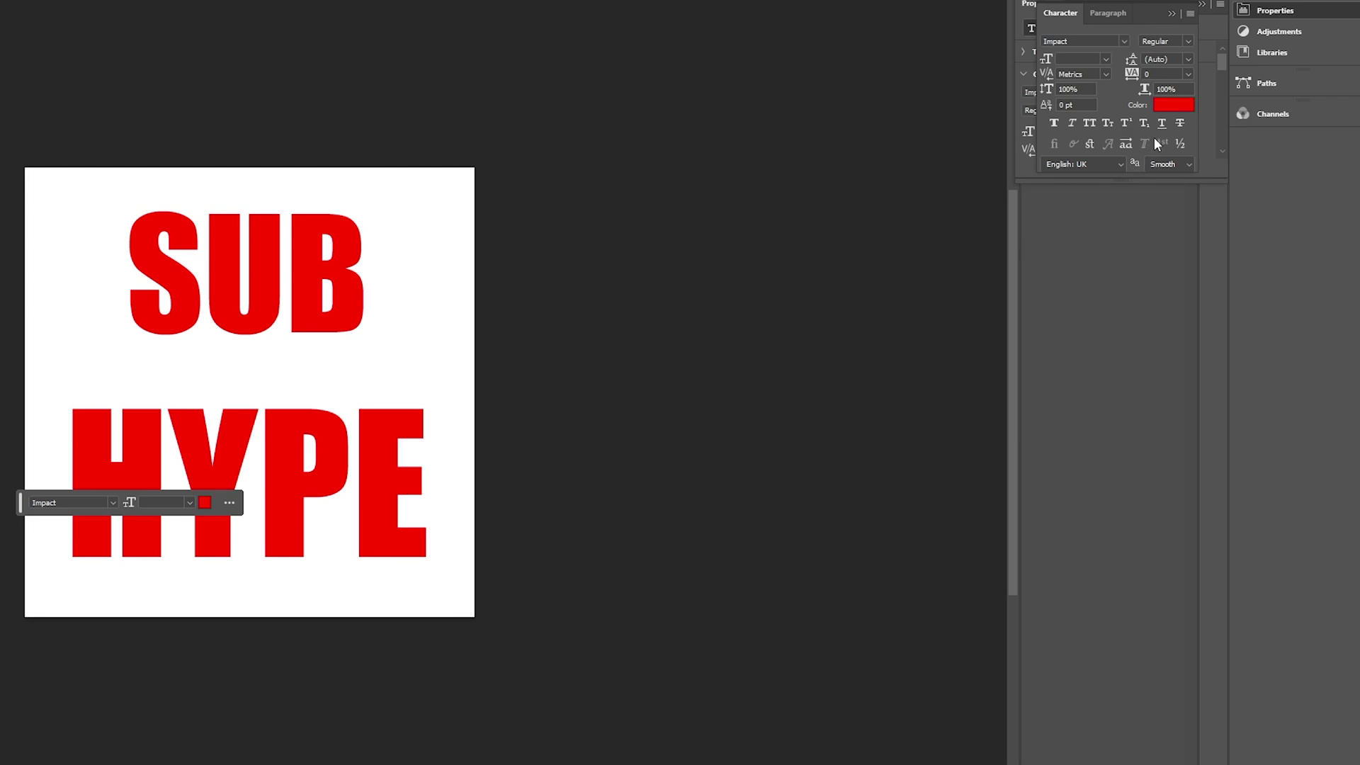
- Set the text's leading to 50 pt so the two lines sit close together
left_click(1187, 61)
left_click(1187, 61)
type("50")
key("Return")
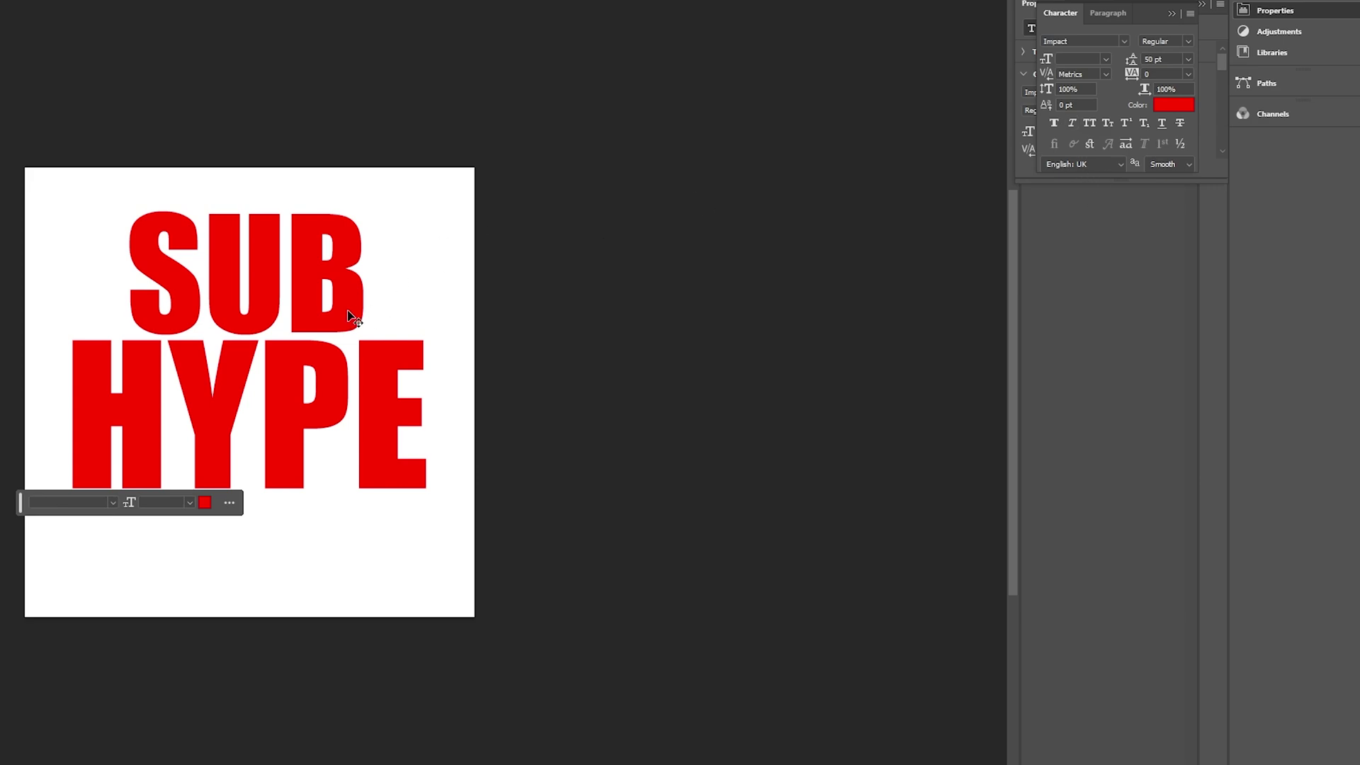
key("ctrl+a")
- Move the SUB HYPE text lower and scale it up with Free Transform to nearly fill the canvas
left_click_drag(347, 308, 131, 304)
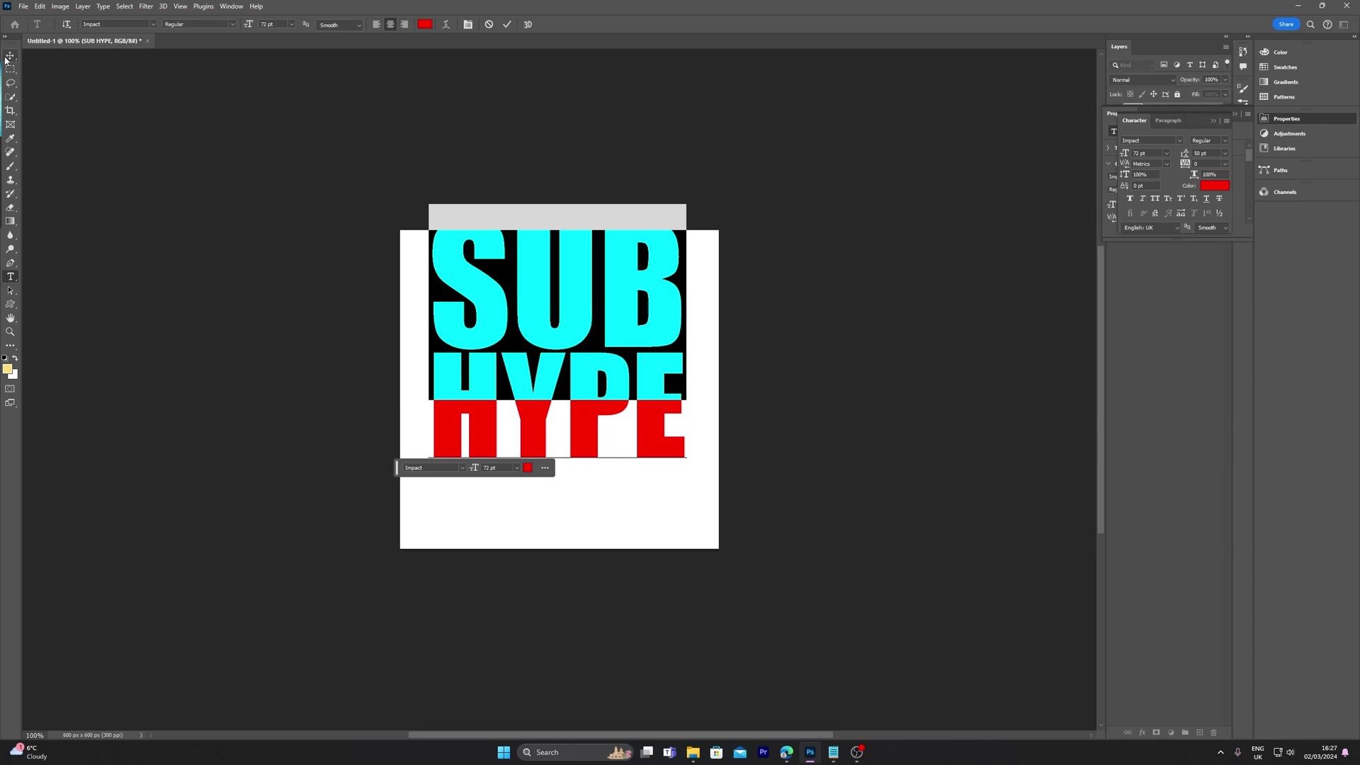
left_click(8, 57)
left_click_drag(652, 317, 652, 366)
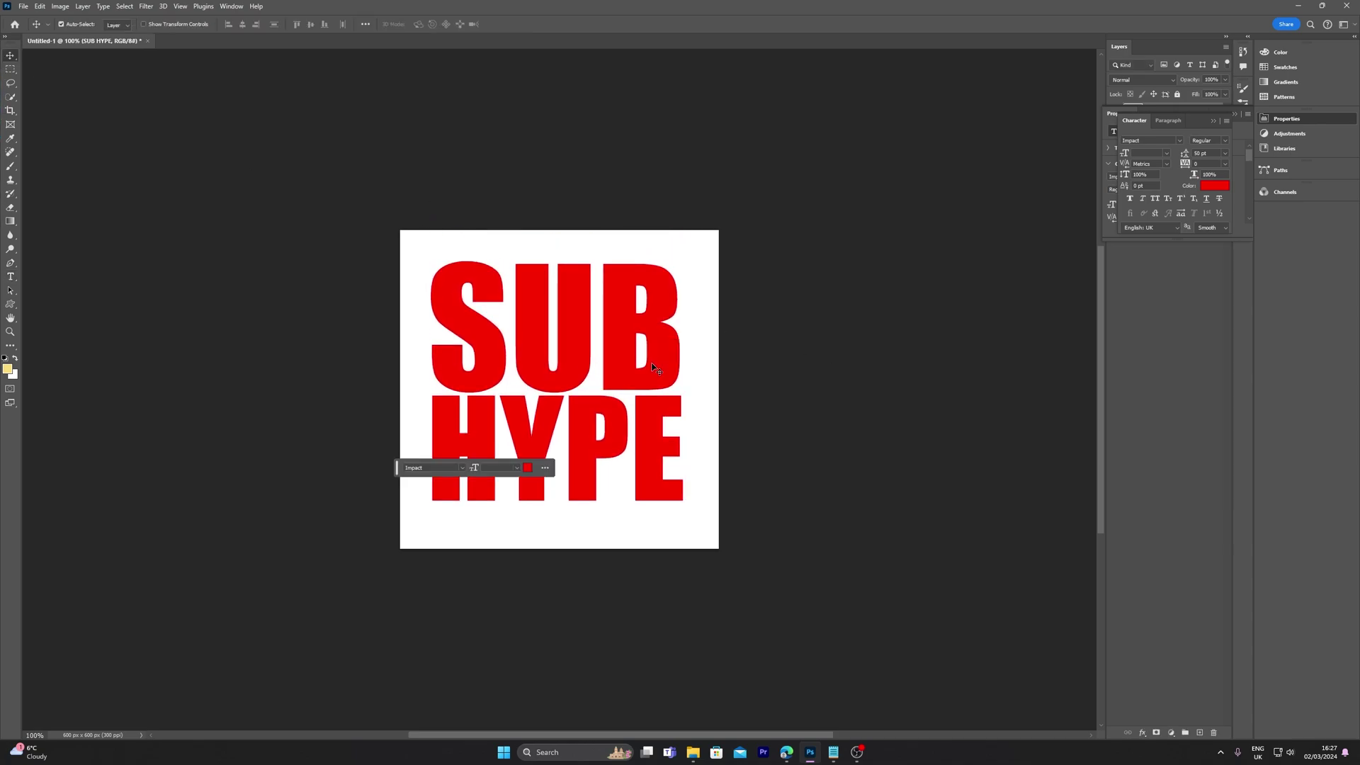
key("ctrl+t")
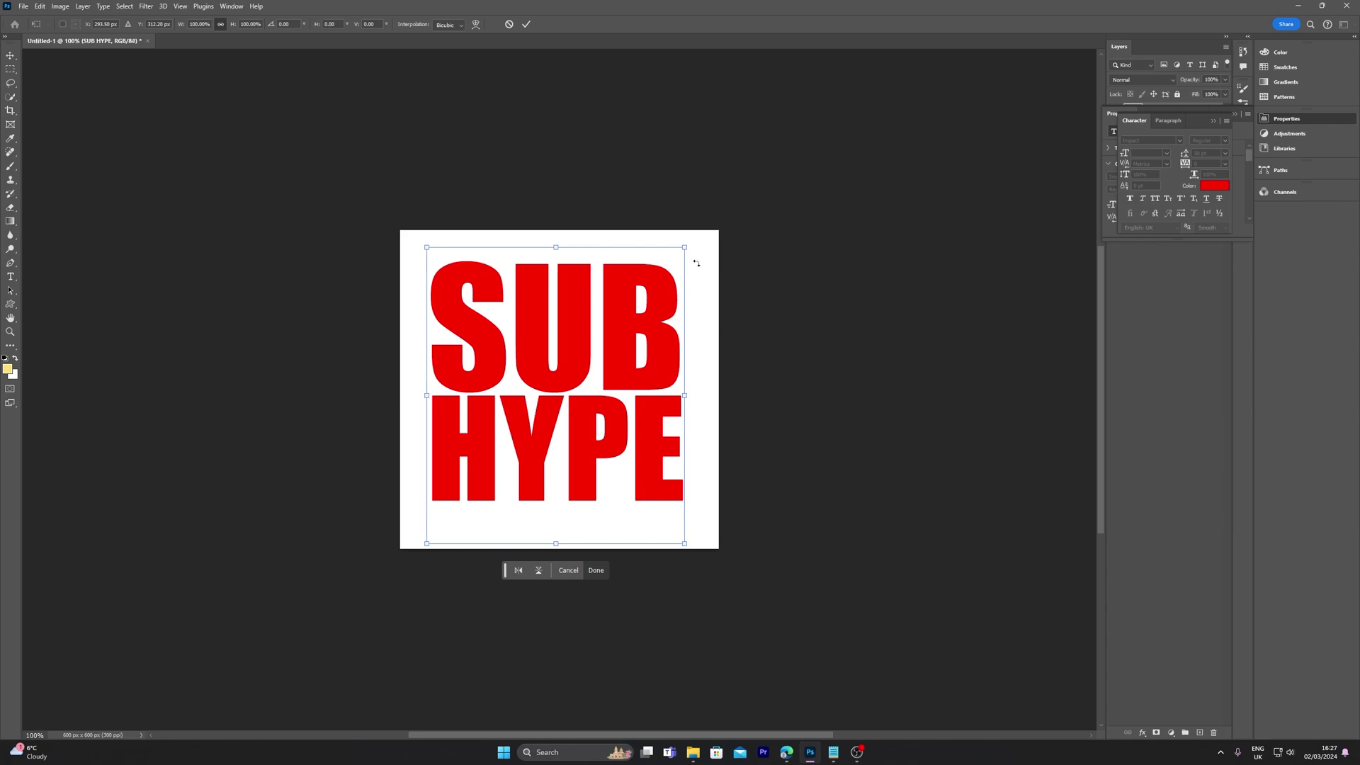
left_click_drag(684, 247, 732, 203)
key("Return")
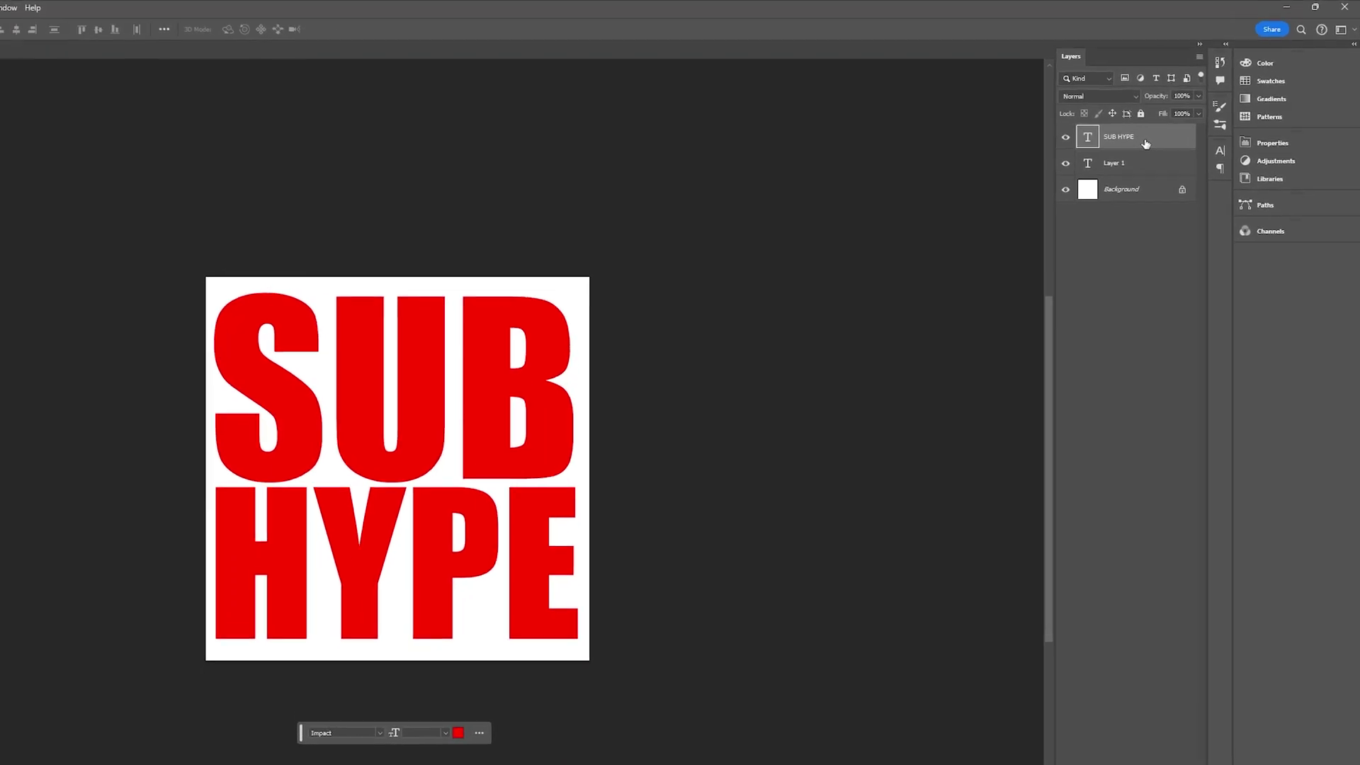
- Add a 13 px outside dark purple stroke and a white inner shadow (4 px distance, 3 px size)
double_click(1180, 118)
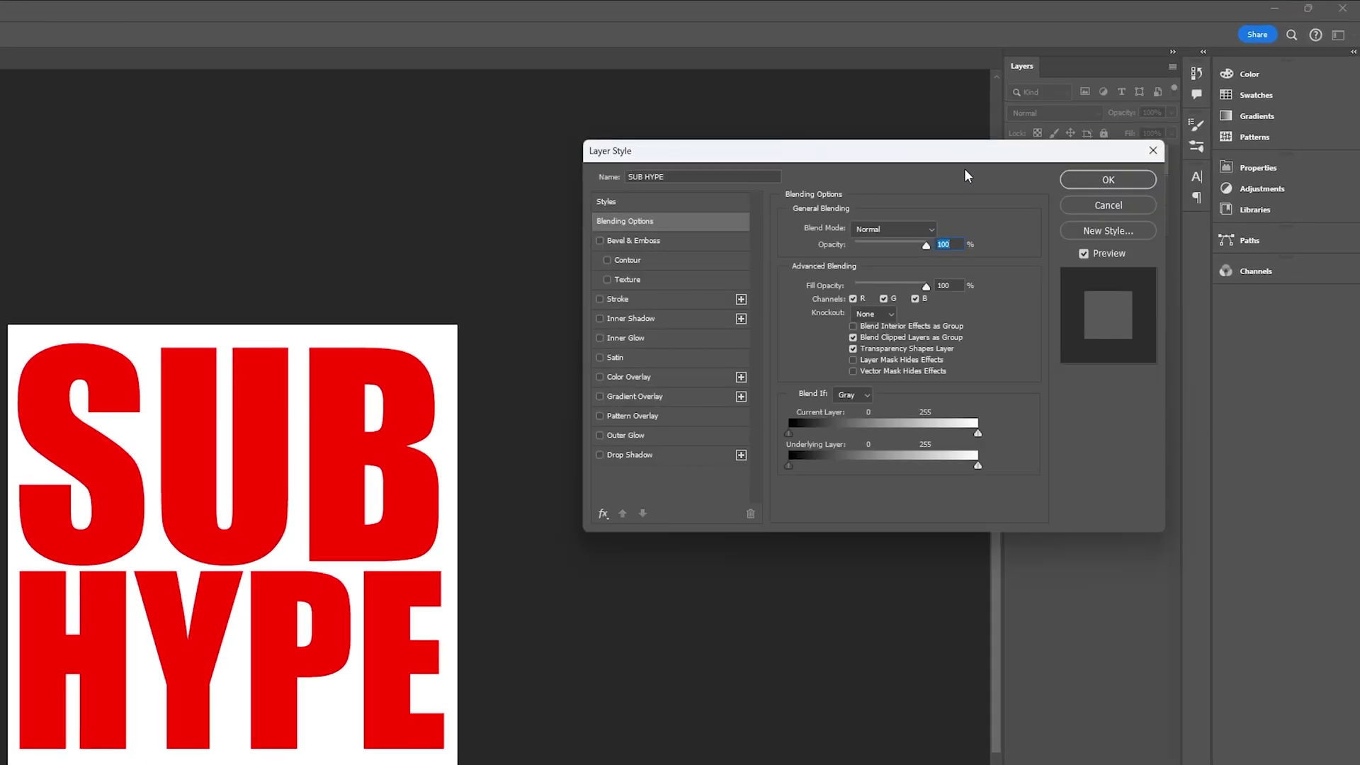
left_click(599, 299)
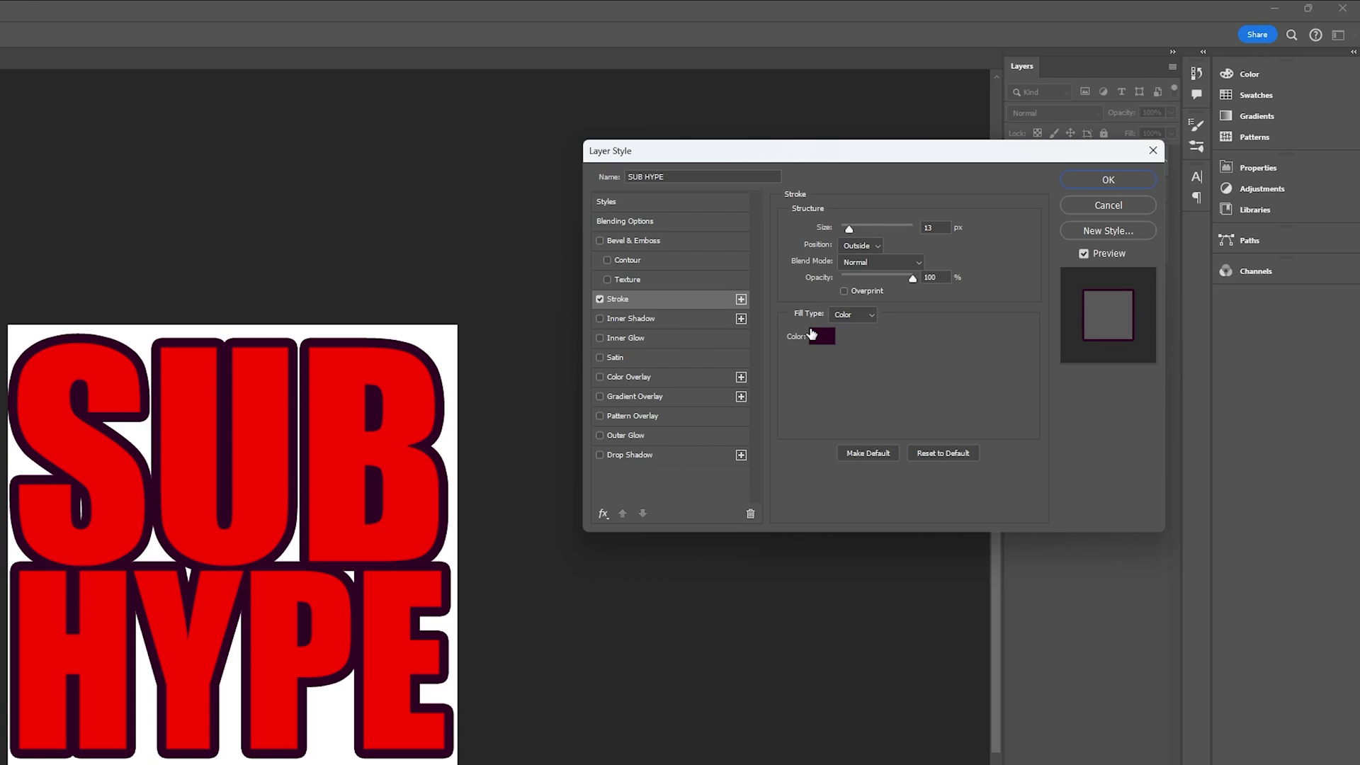
left_click(624, 221)
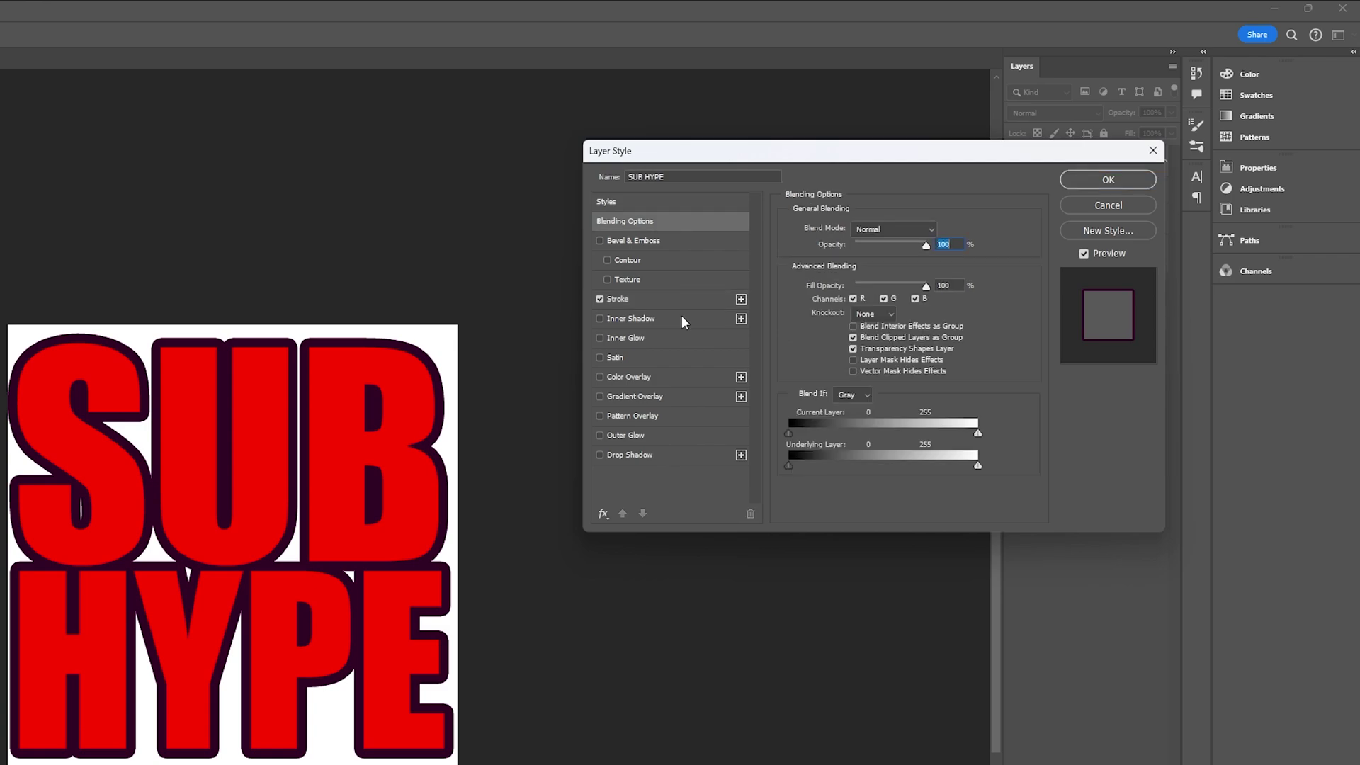
left_click(599, 318)
left_click(639, 320)
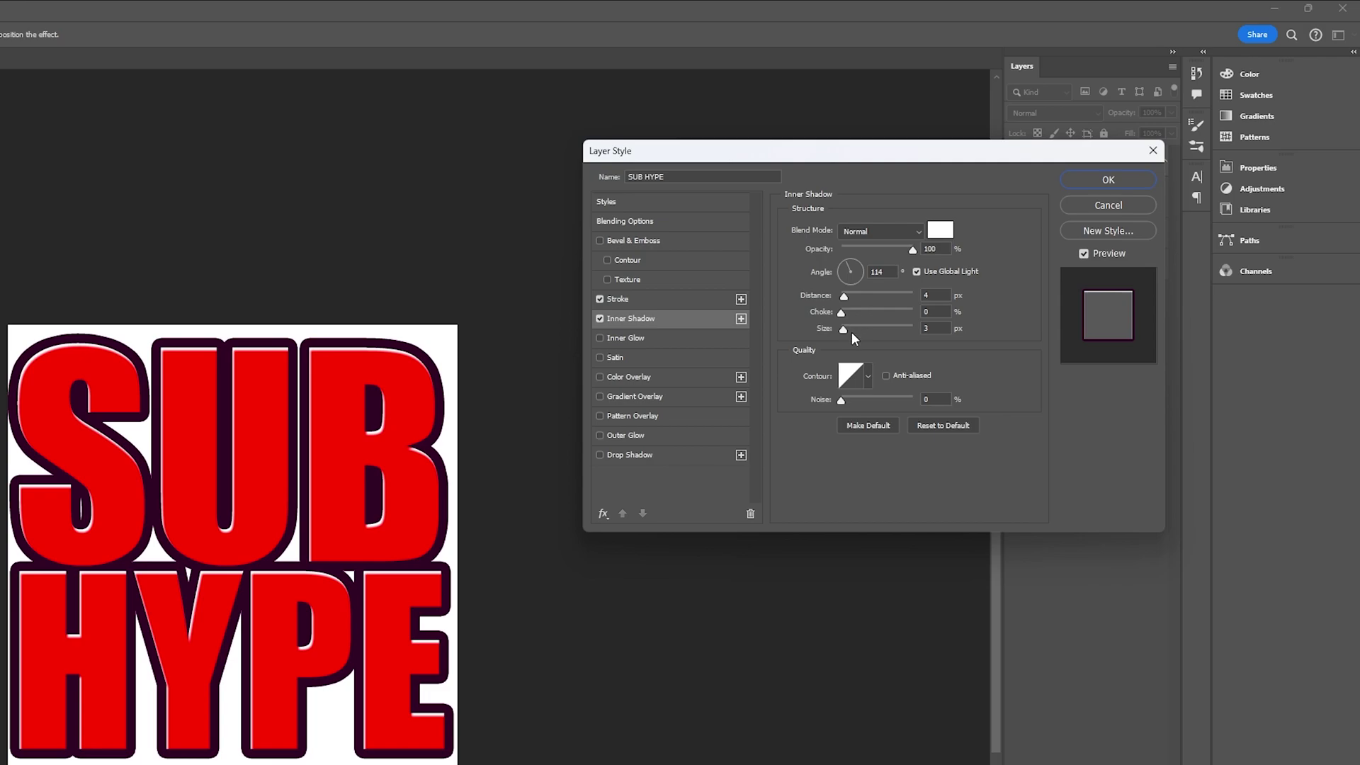
- Apply a pink Gradient Overlay at 90° angle and 60% scale, then close Layer Style
left_click(599, 396)
left_click(632, 398)
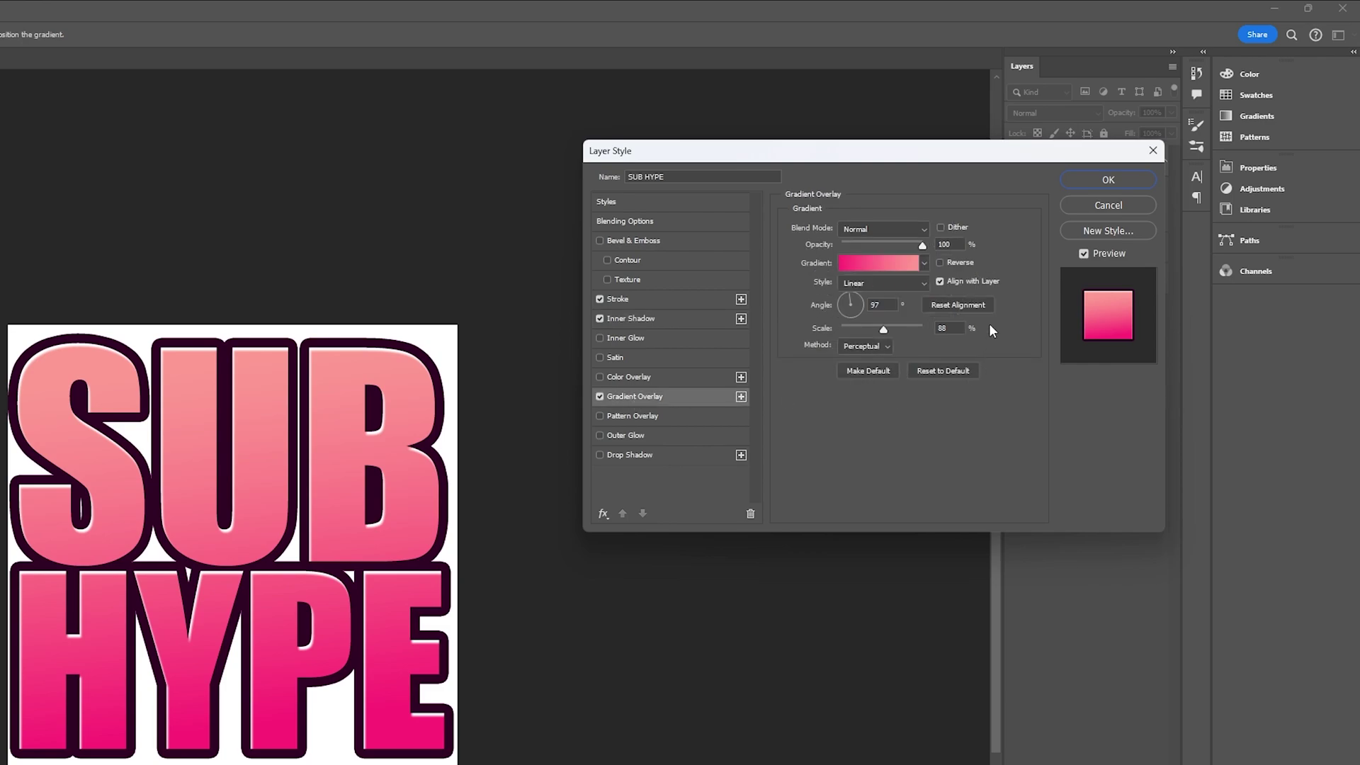
left_click(851, 271)
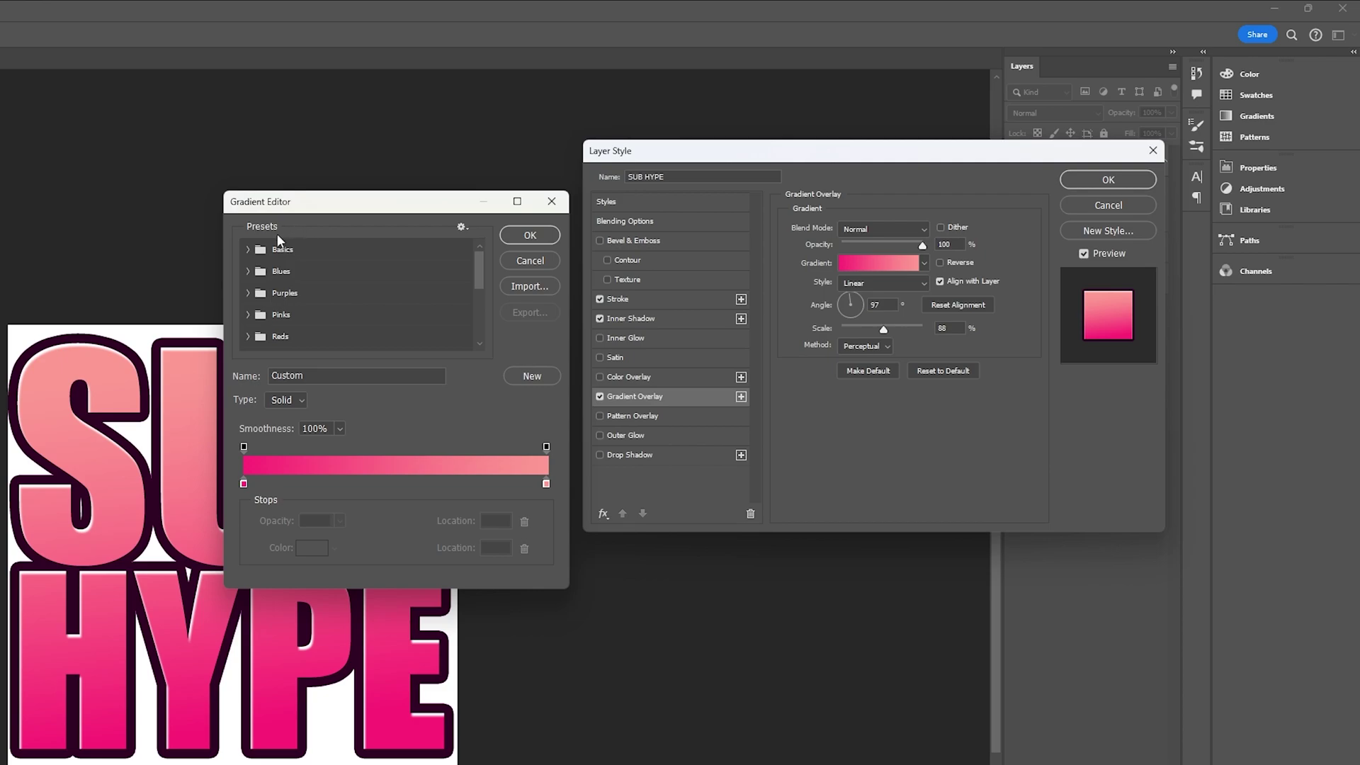
left_click(252, 274)
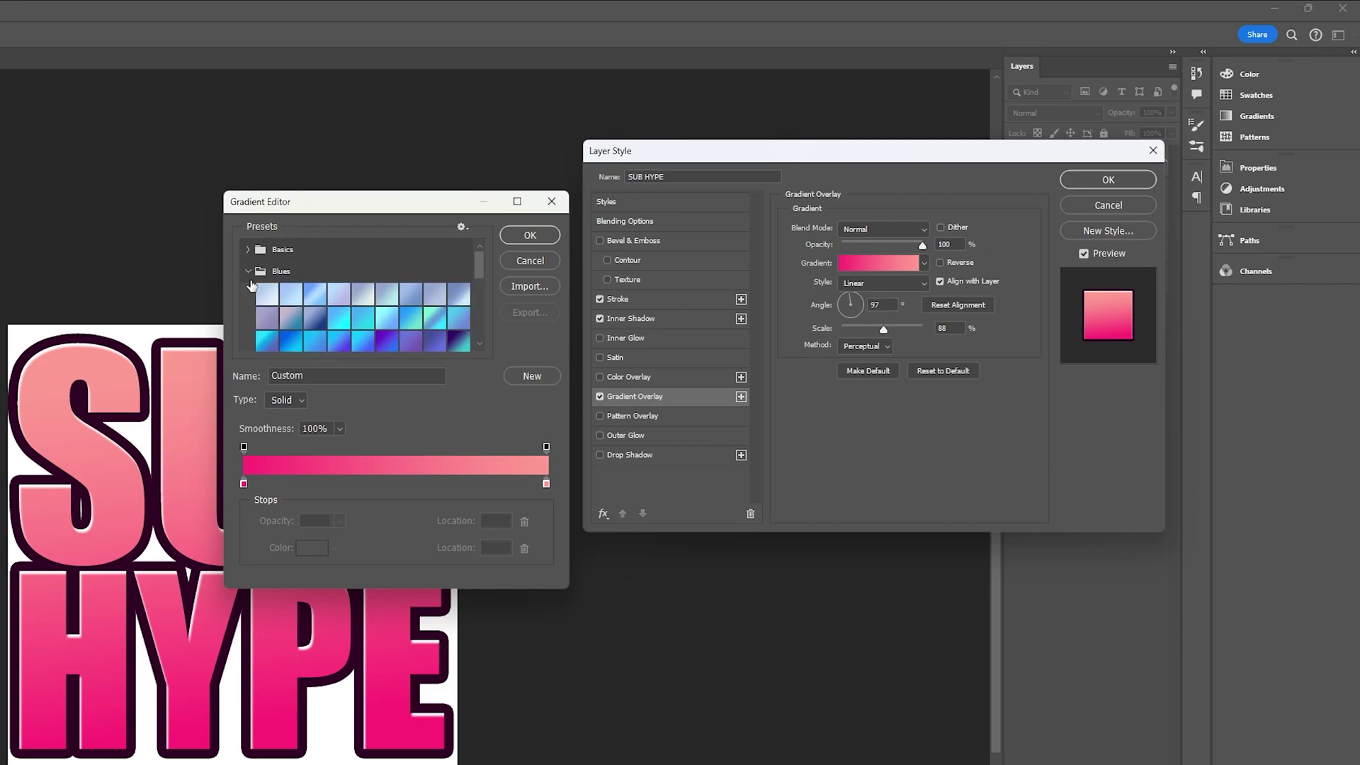
scroll(479, 269, "down", 5)
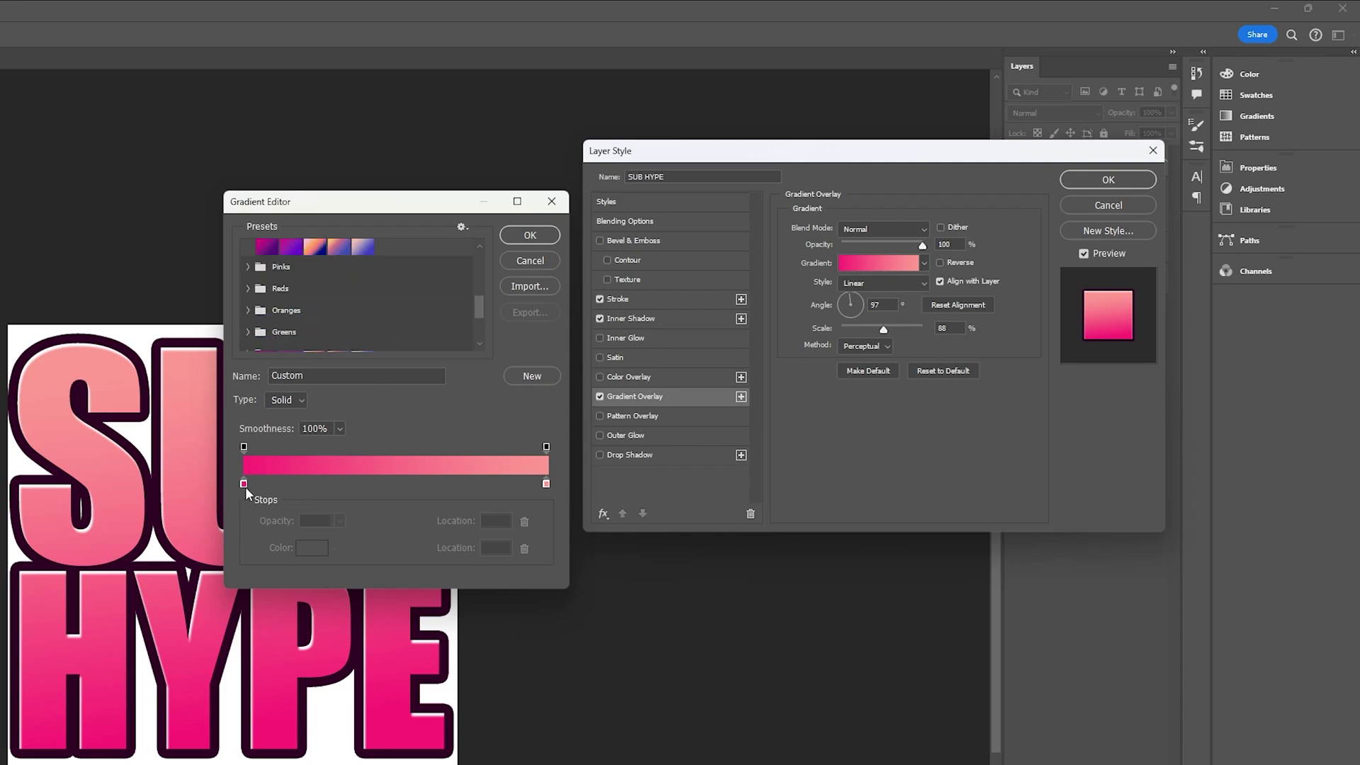
left_click(521, 240)
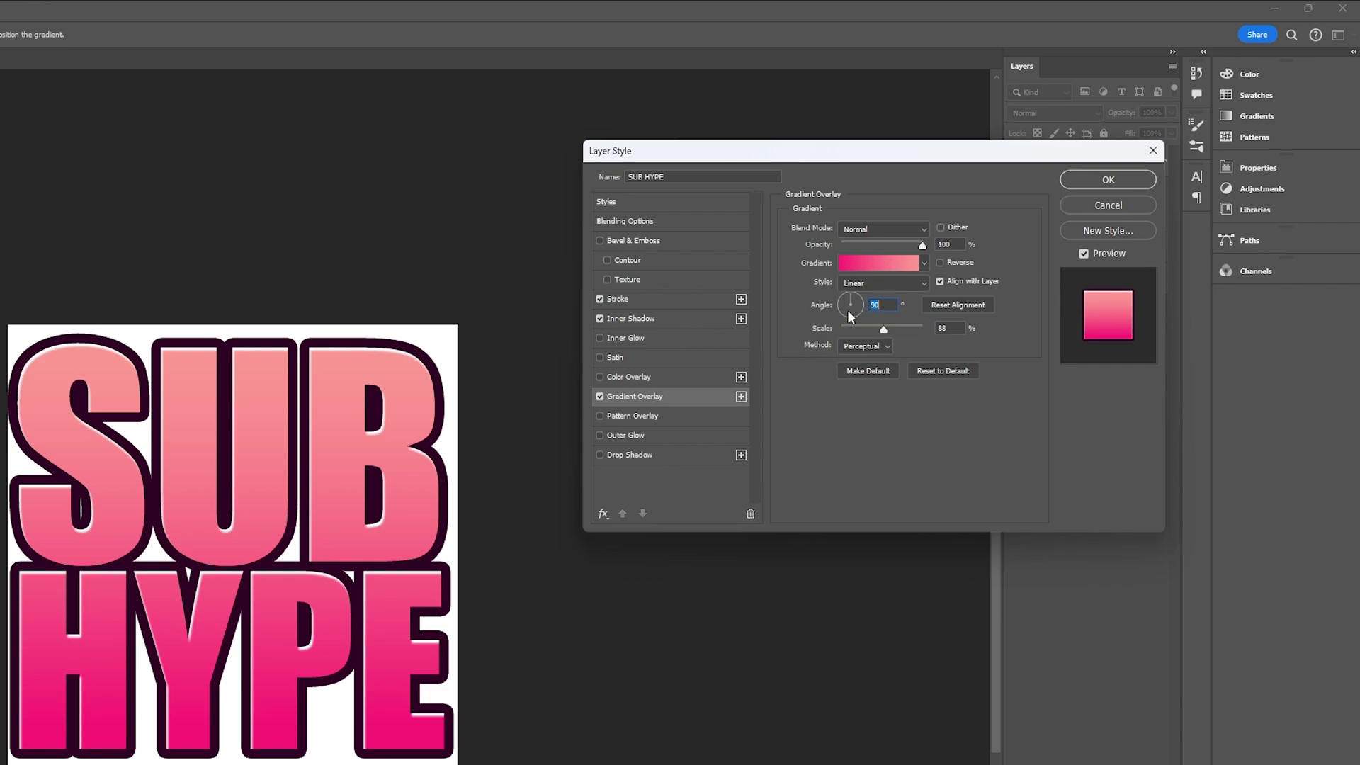
left_click_drag(883, 328, 867, 328)
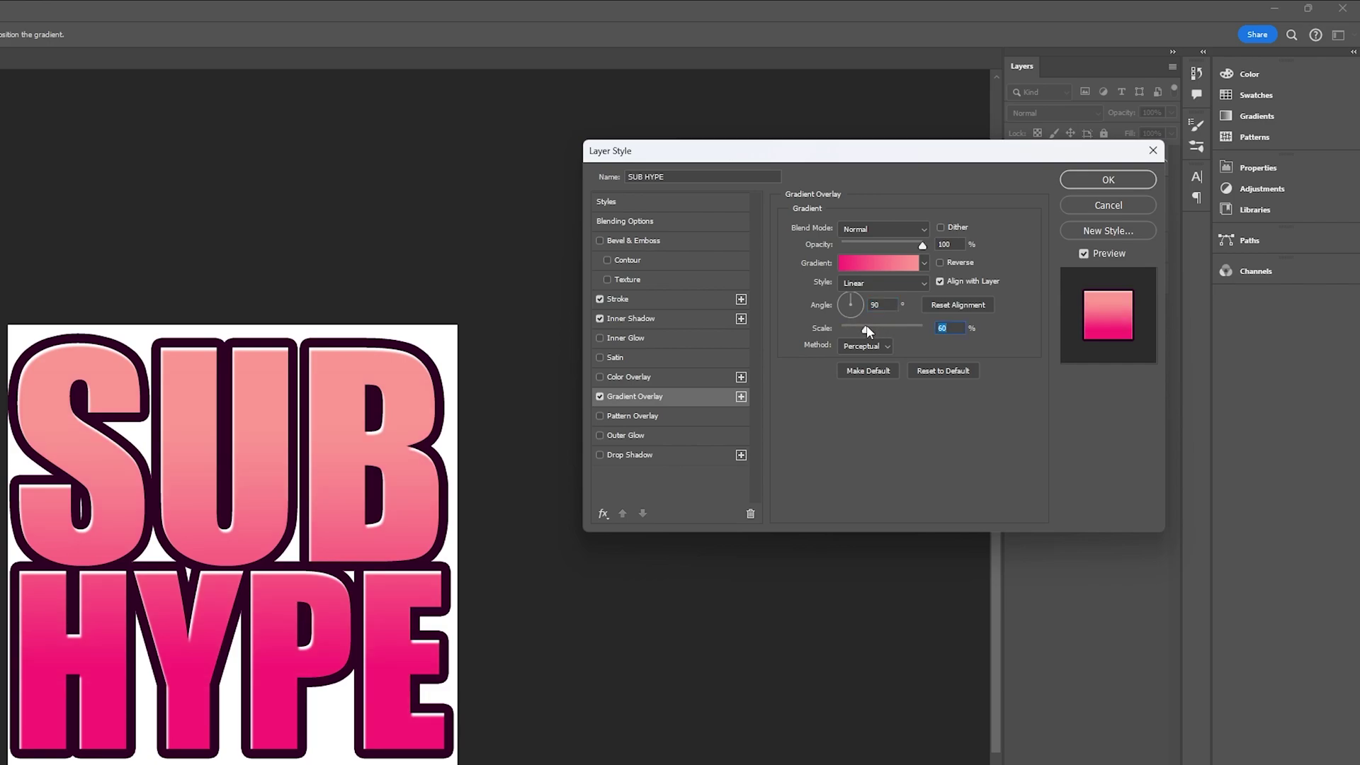
left_click(1108, 185)
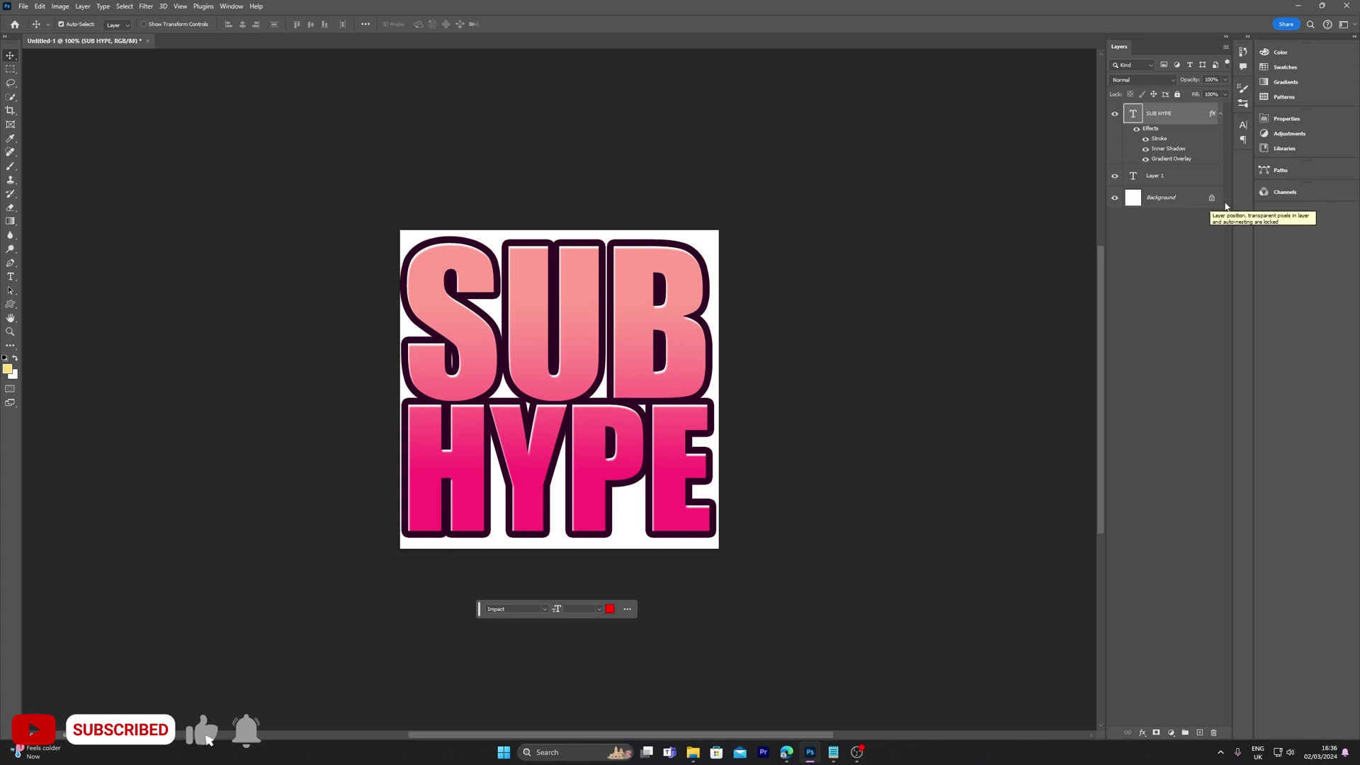
- Unlock and hide the white background, then convert the SUB HYPE layer to a smart object
left_click(1212, 200)
left_click(1114, 199)
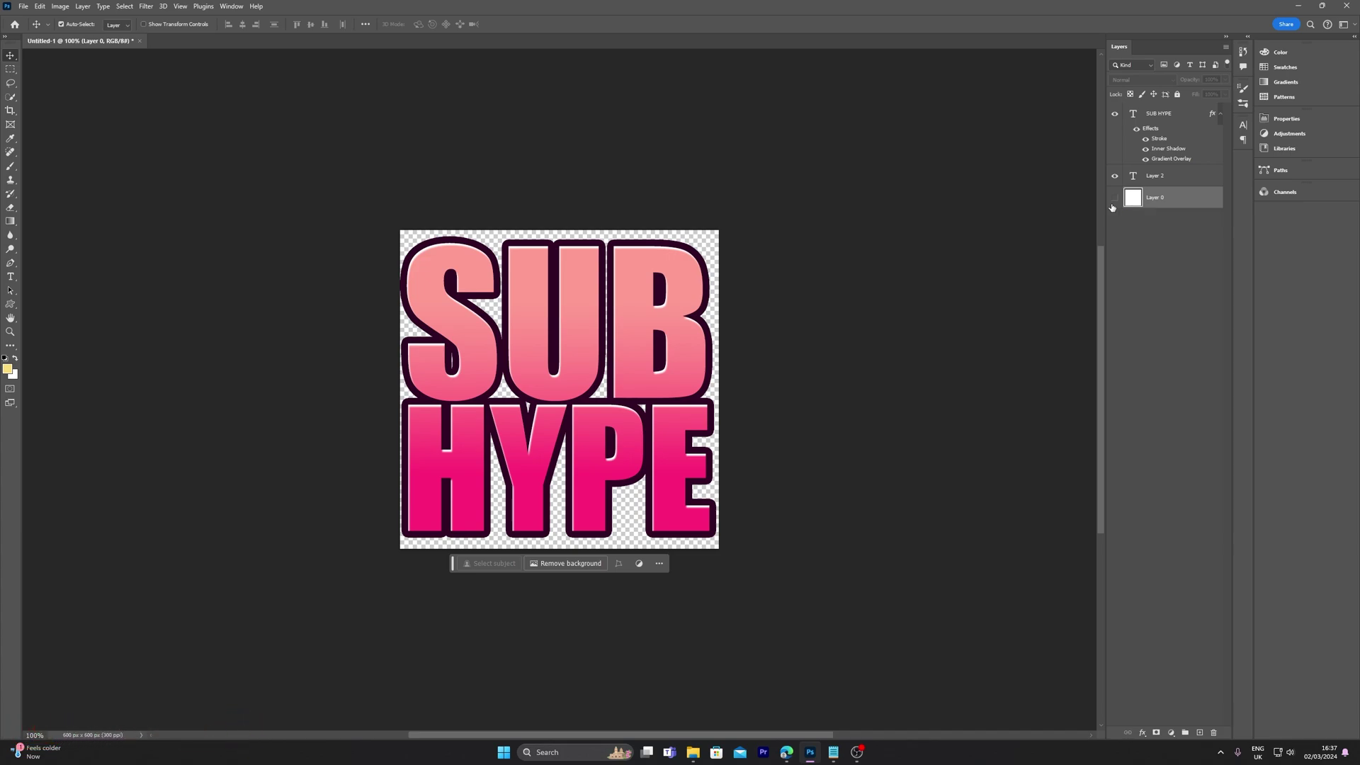
left_click(1168, 114)
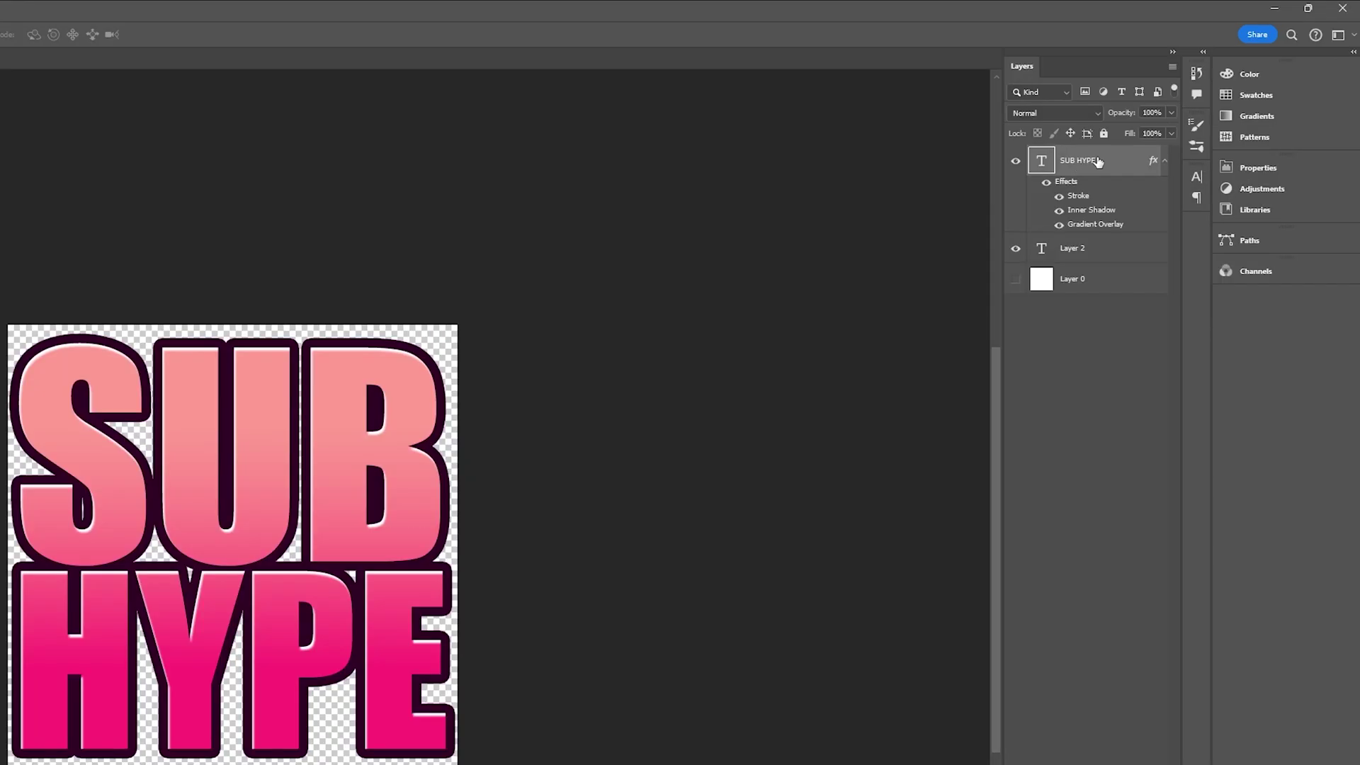
right_click(1184, 111)
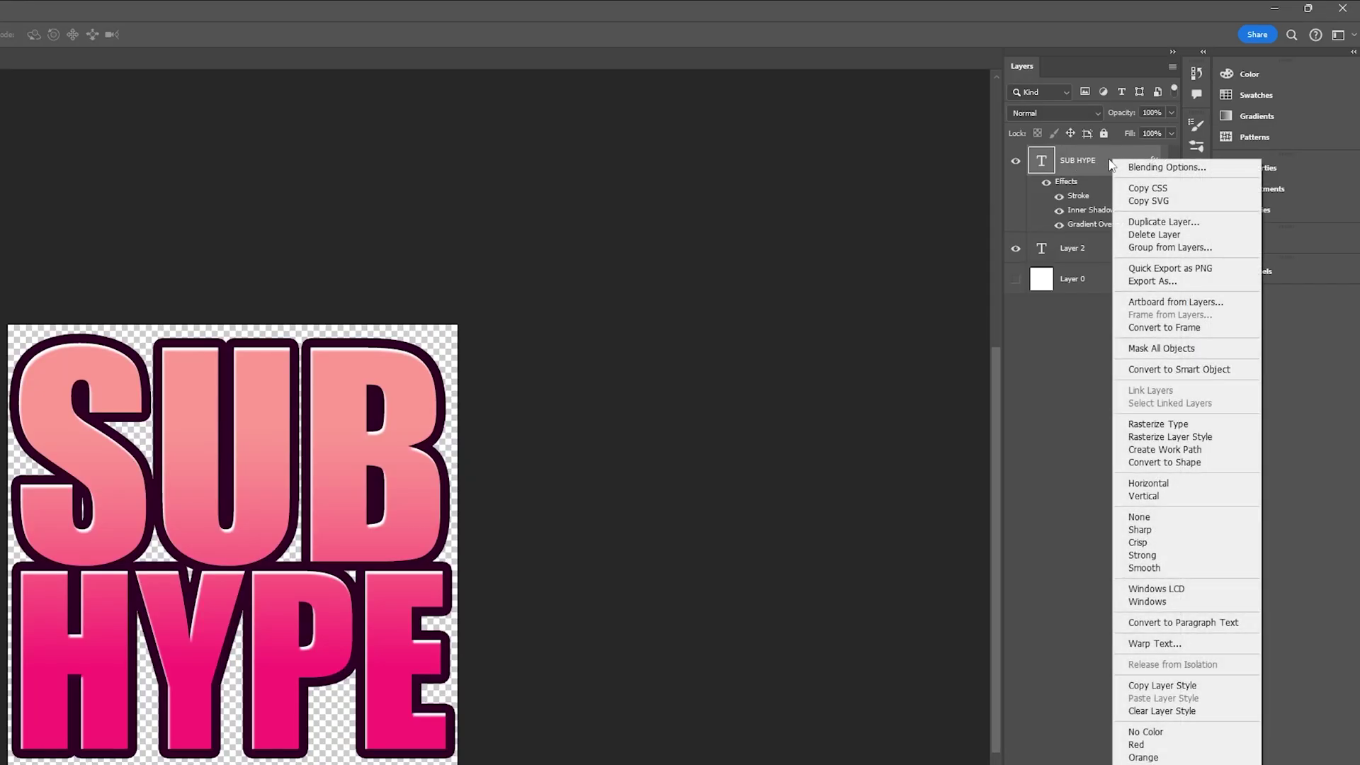
left_click(1154, 369)
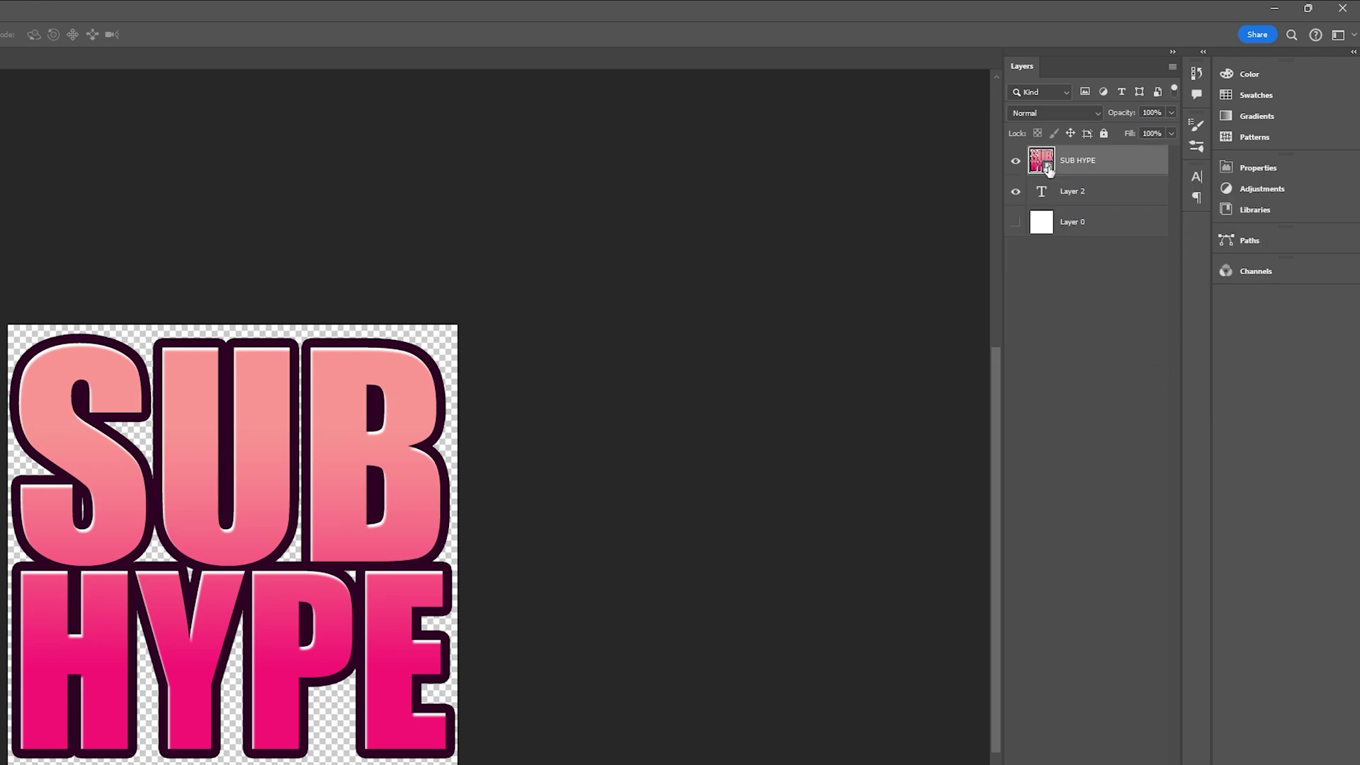
- In the smart object, retype the text as GG, scale it up and centre it on the canvas
double_click(1048, 169)
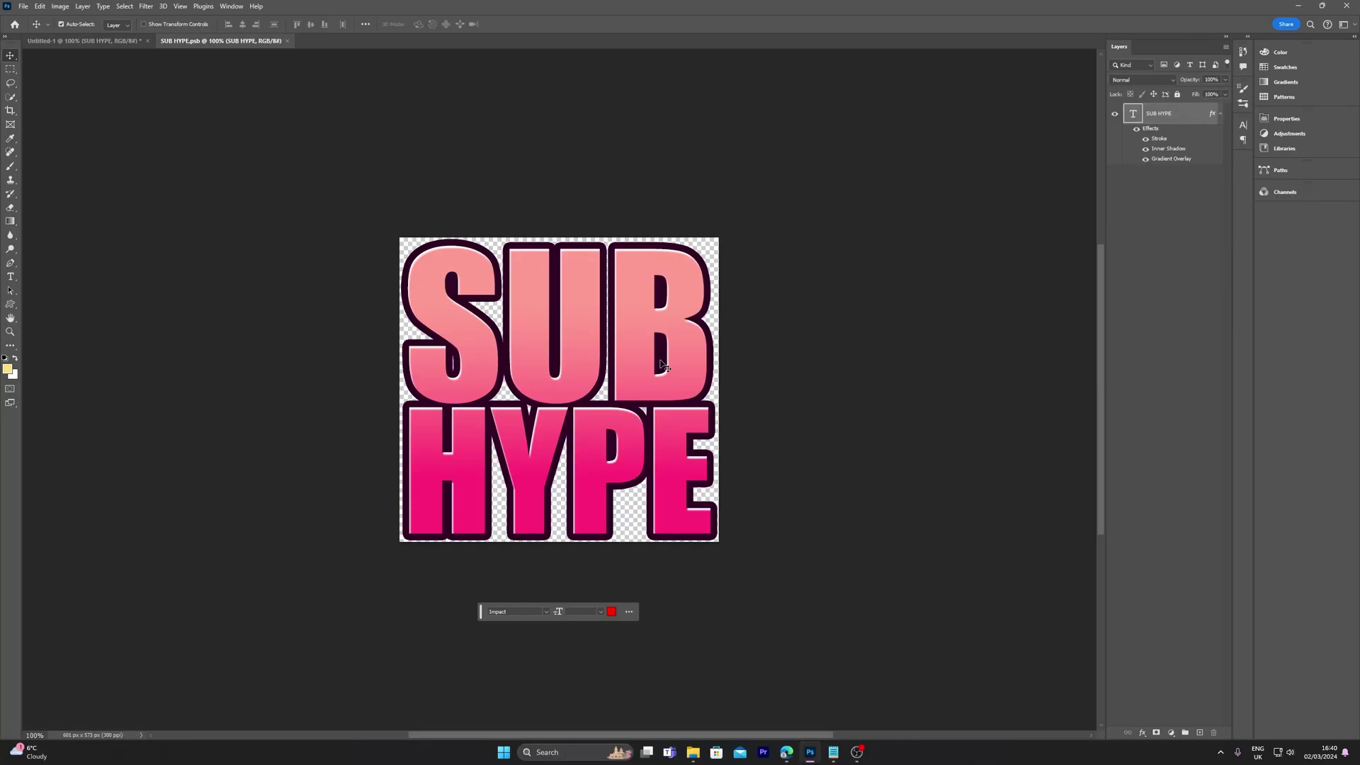
double_click(661, 366)
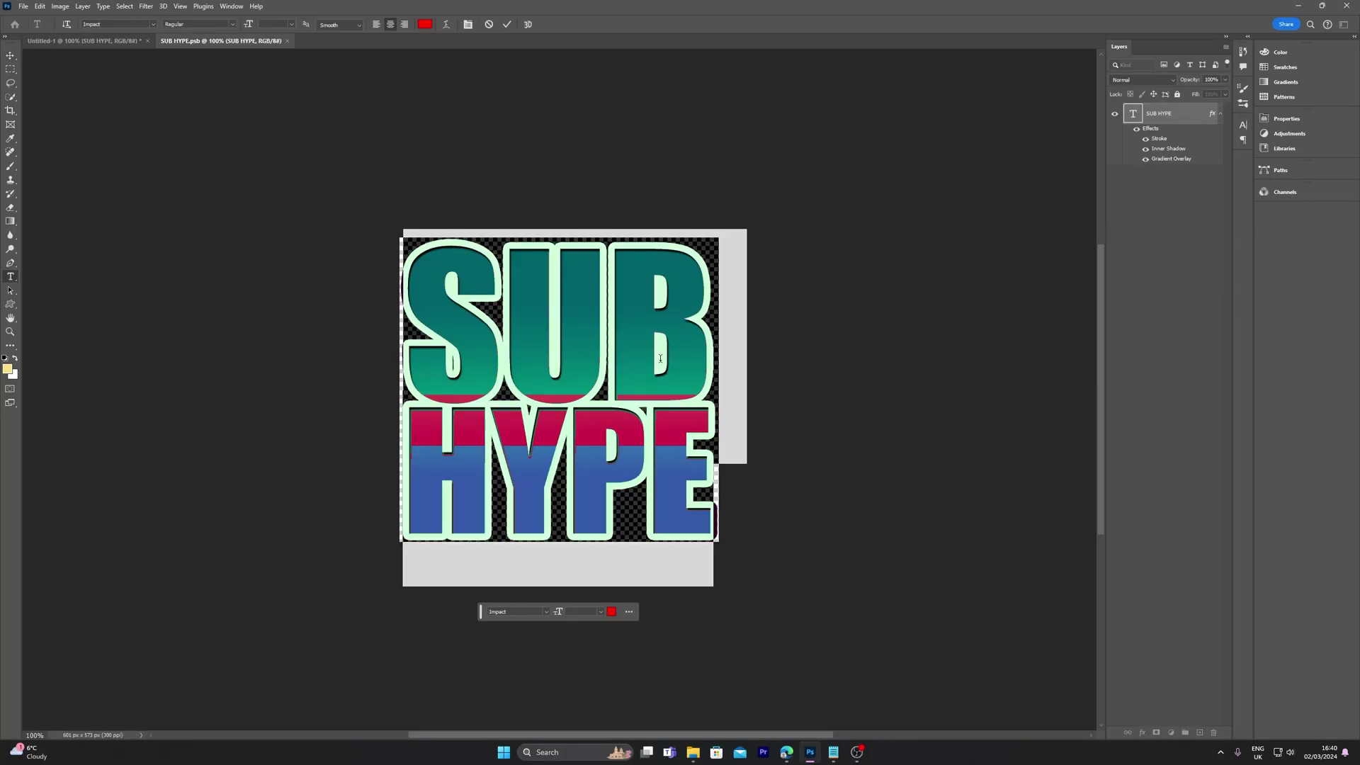
type("GG")
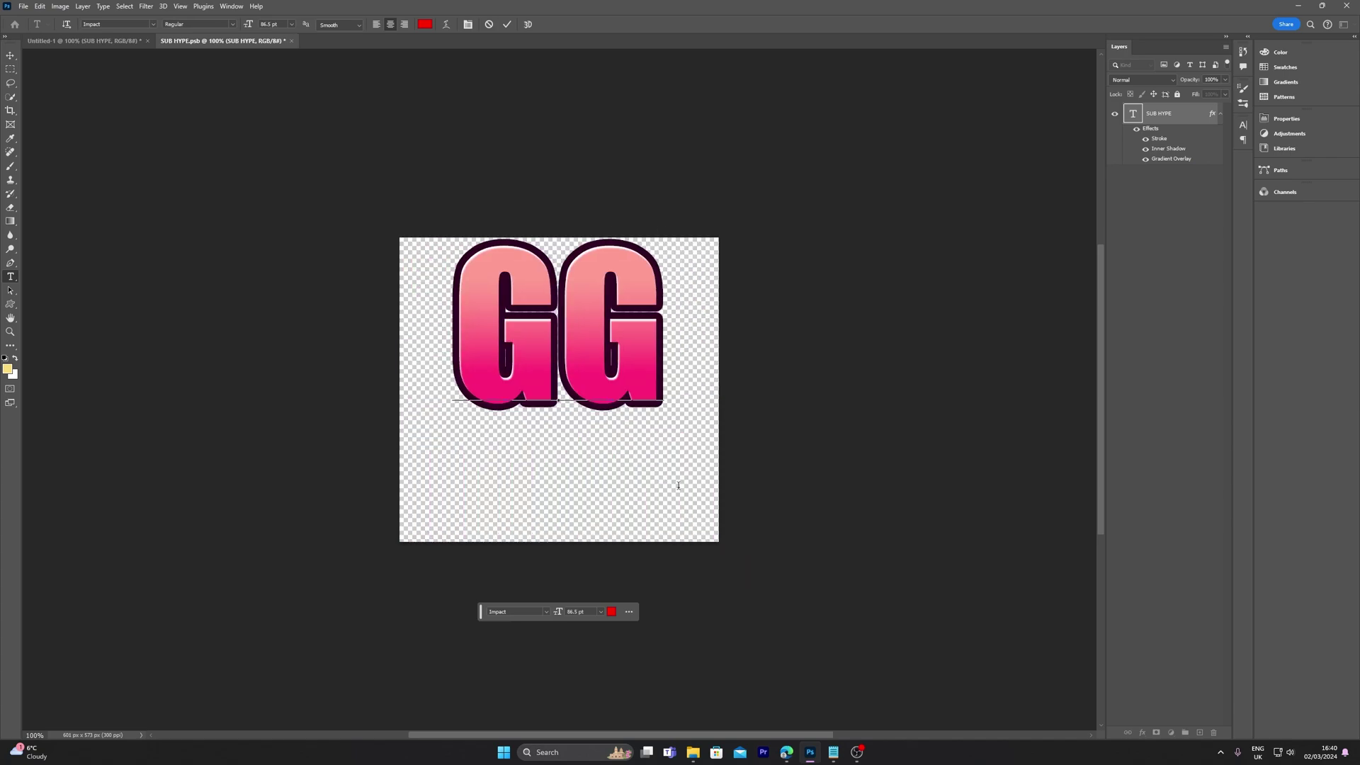
key("ctrl+t")
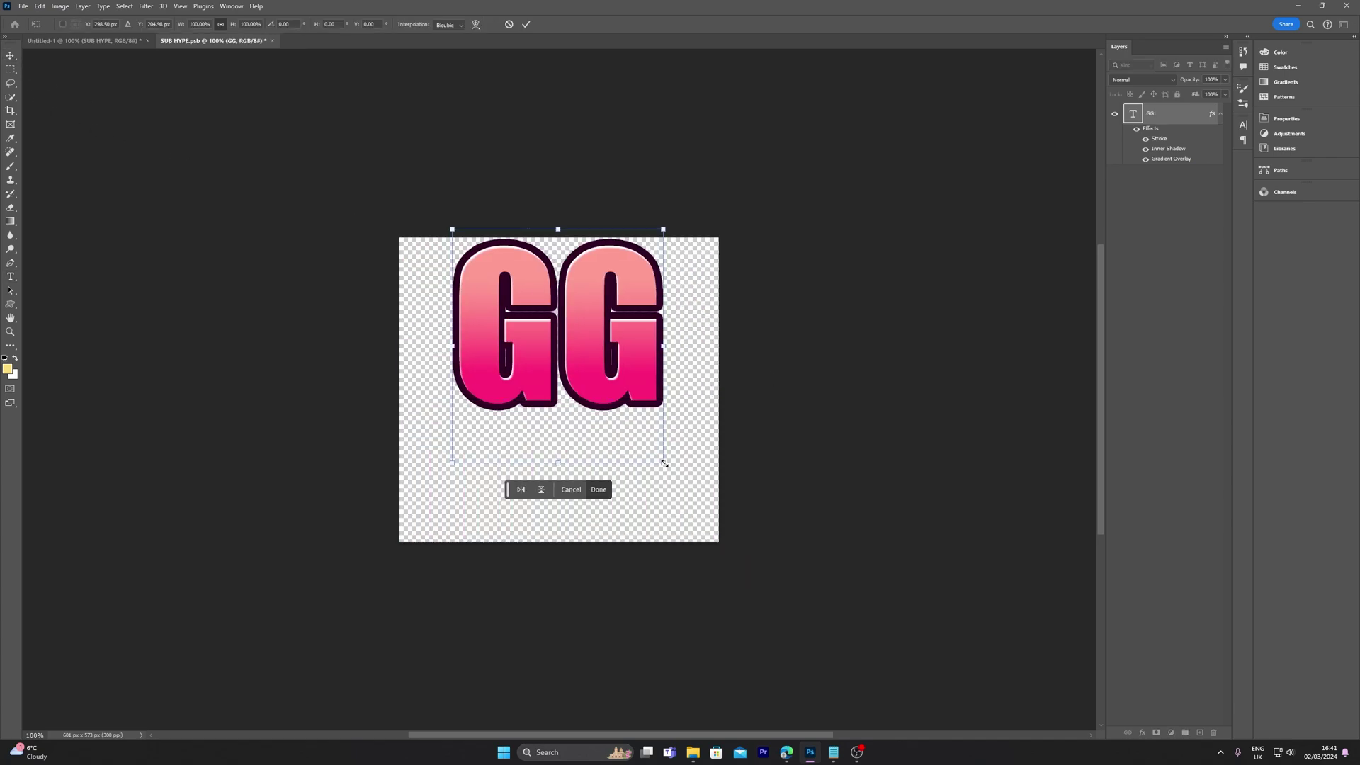
left_click_drag(665, 462, 714, 526)
left_click_drag(684, 427, 683, 476)
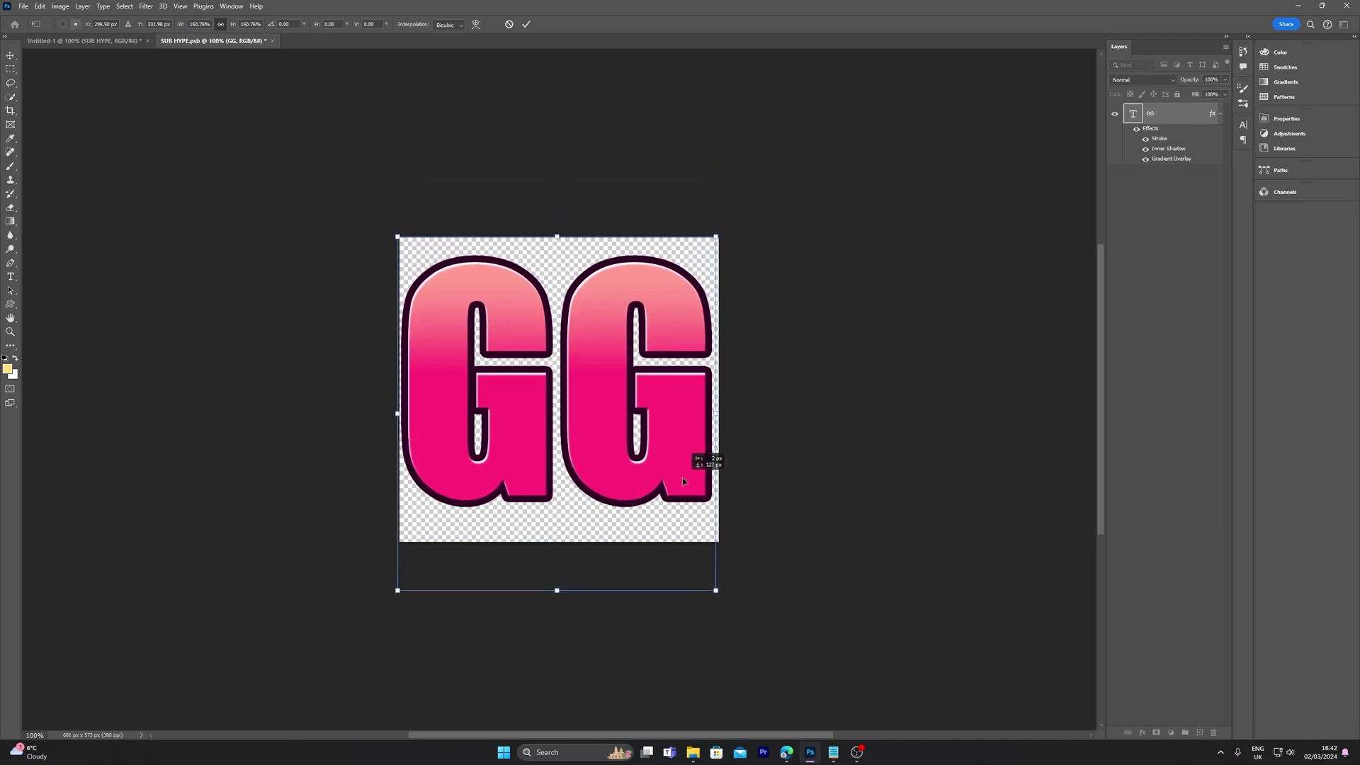
key("Return")
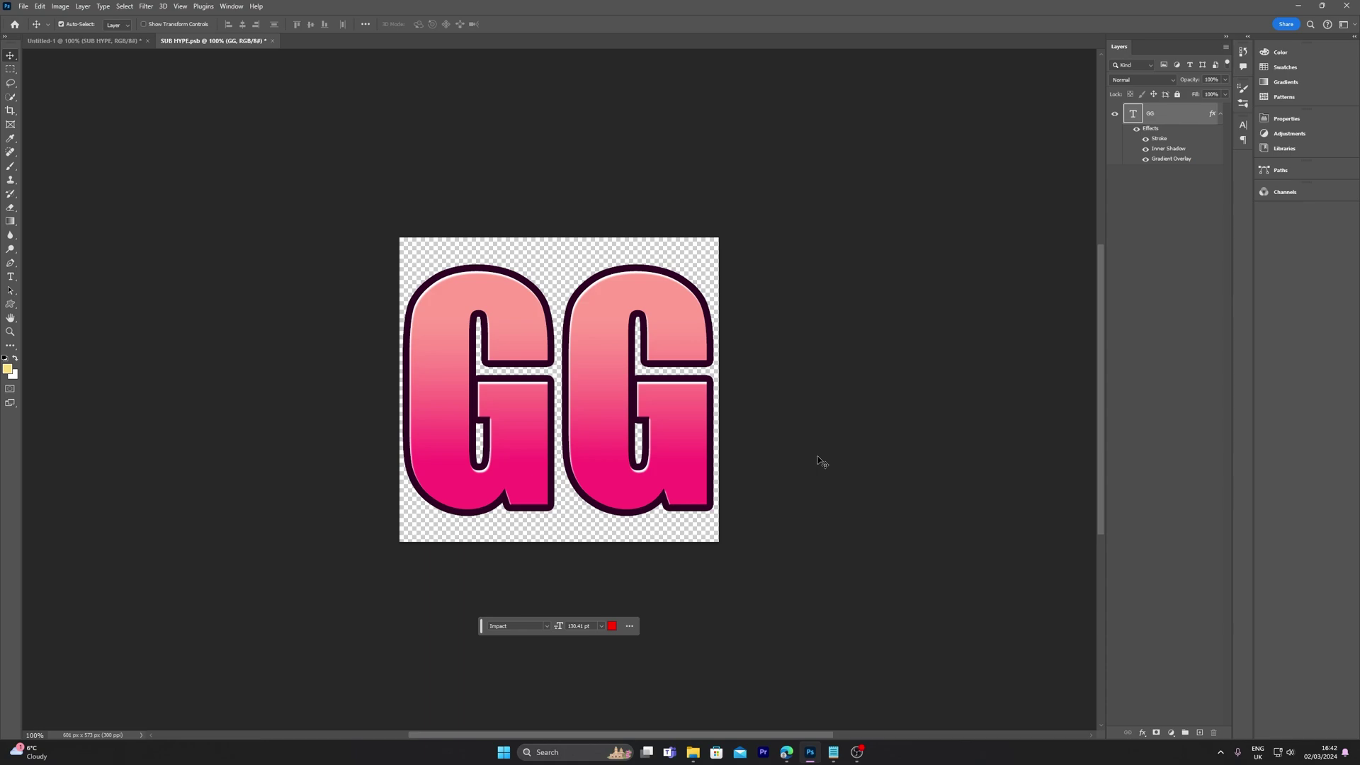
left_click(807, 516)
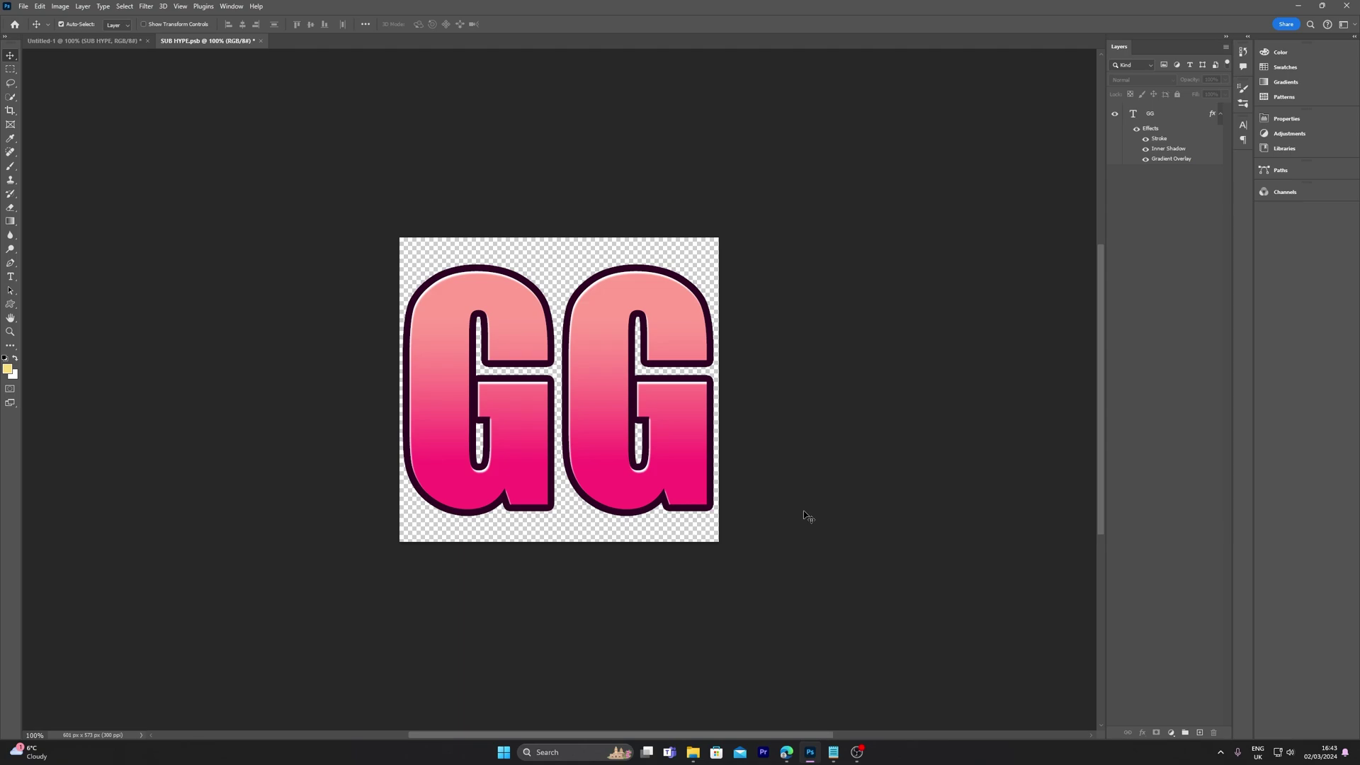
- Export the GG emote via Save for Web as a 112×112 PNG-24 named GG EMOTE
key("ctrl+alt+shift+s")
left_click(648, 103)
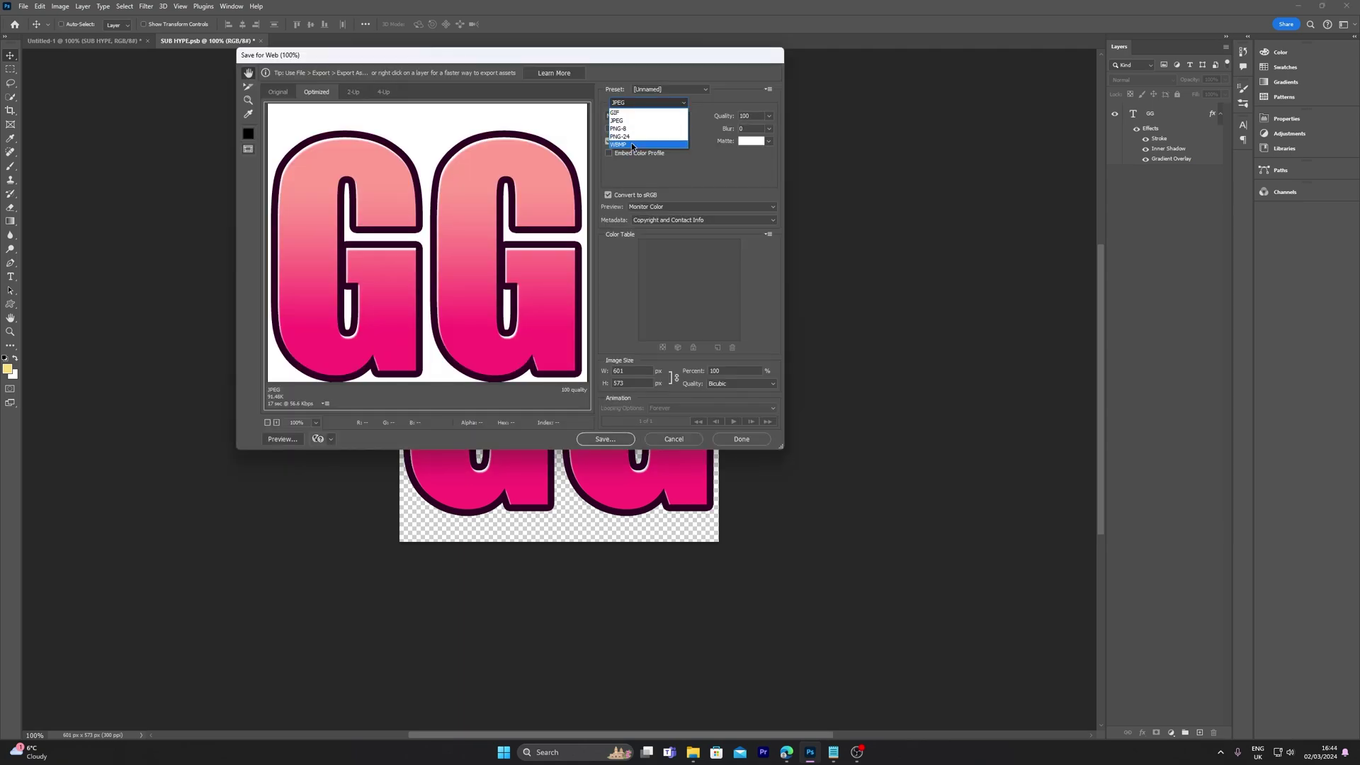
left_click(629, 136)
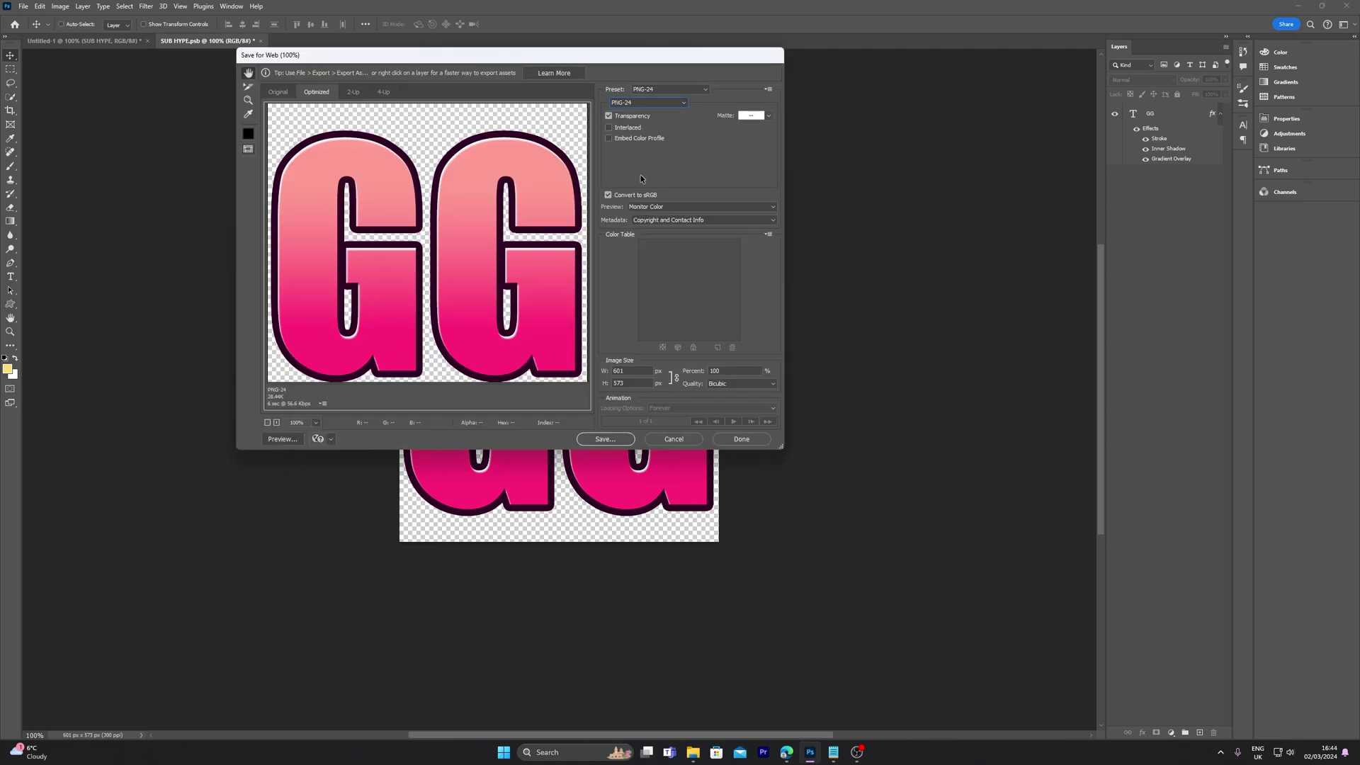
left_click(641, 372)
type("112")
key("Tab")
type("1")
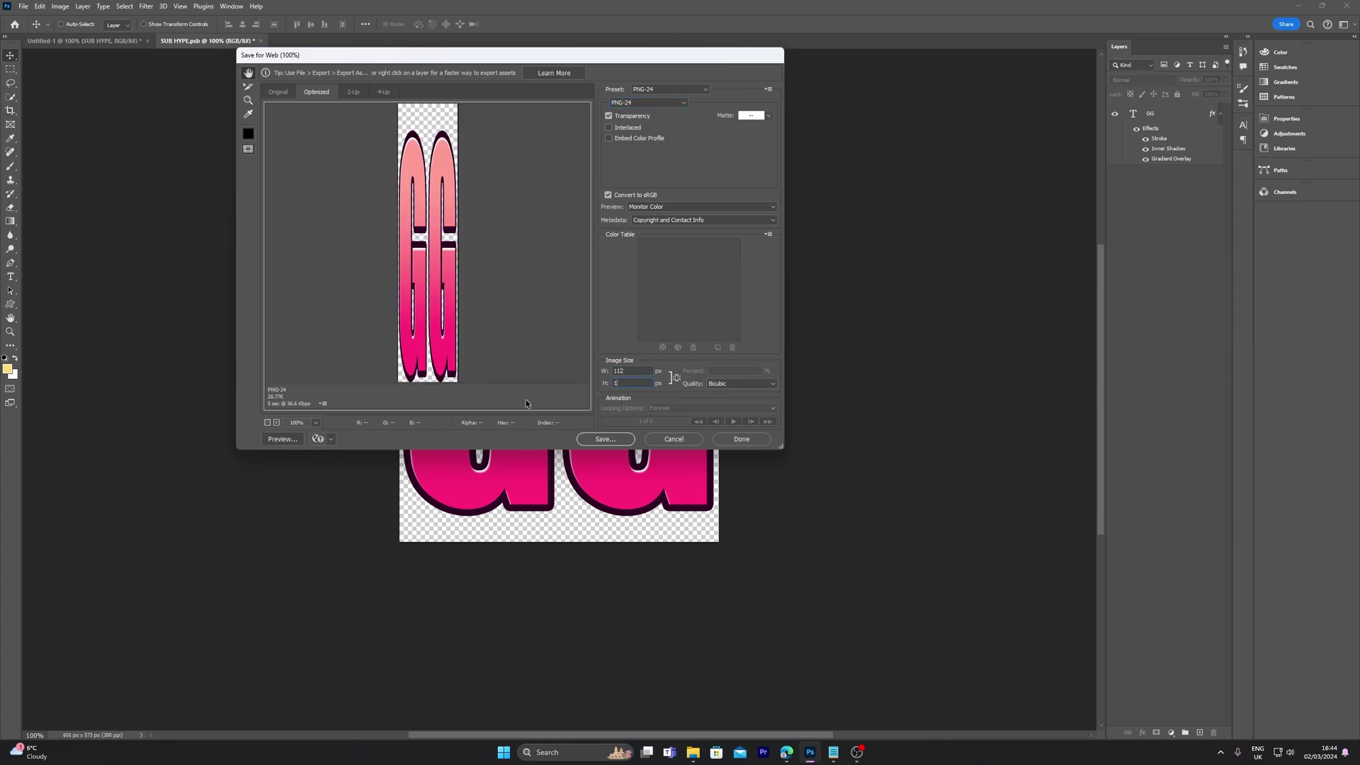
type("12")
left_click(622, 438)
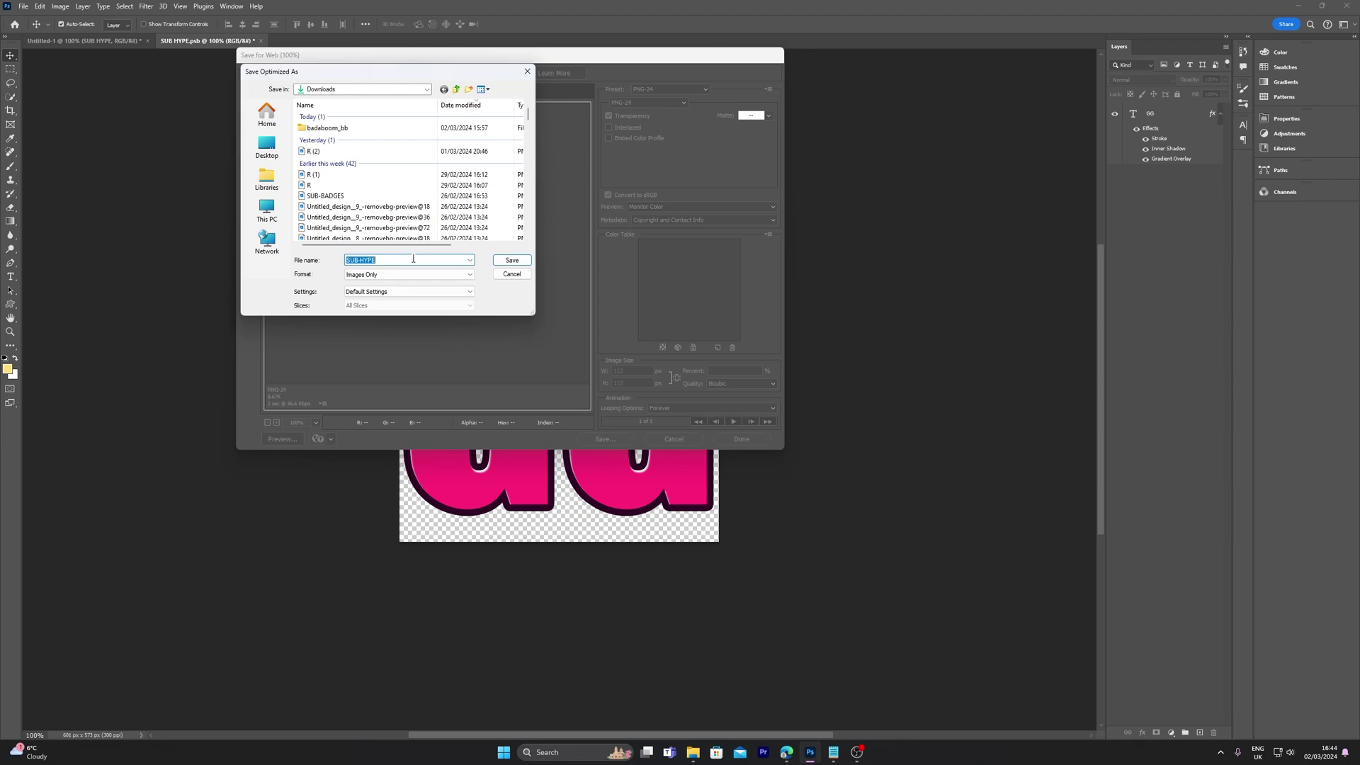
type("GG EMOTE")
key("Return")
- Save the SUB HYPE document as text-emotes.psd and move to the Twitch browser window
key("ctrl+Tab")
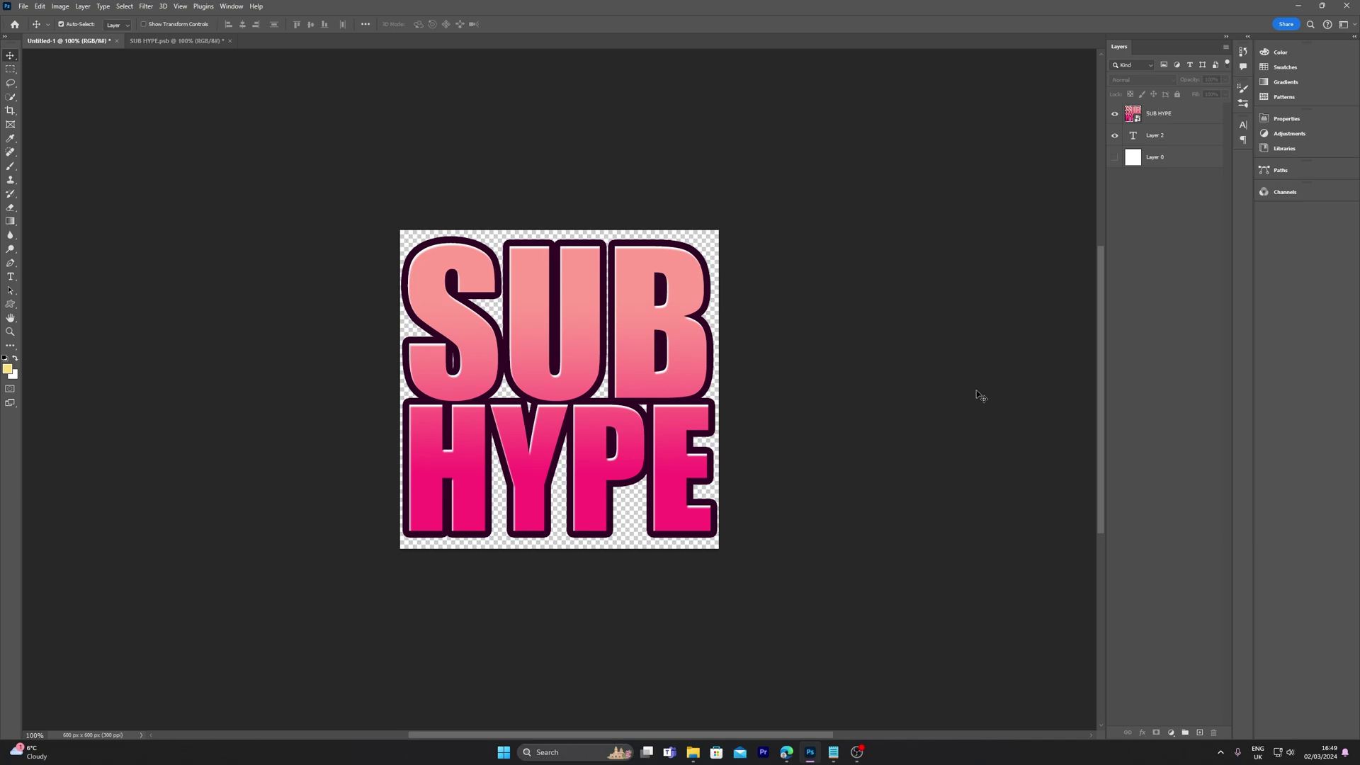
key("ctrl+shift+s")
type("t")
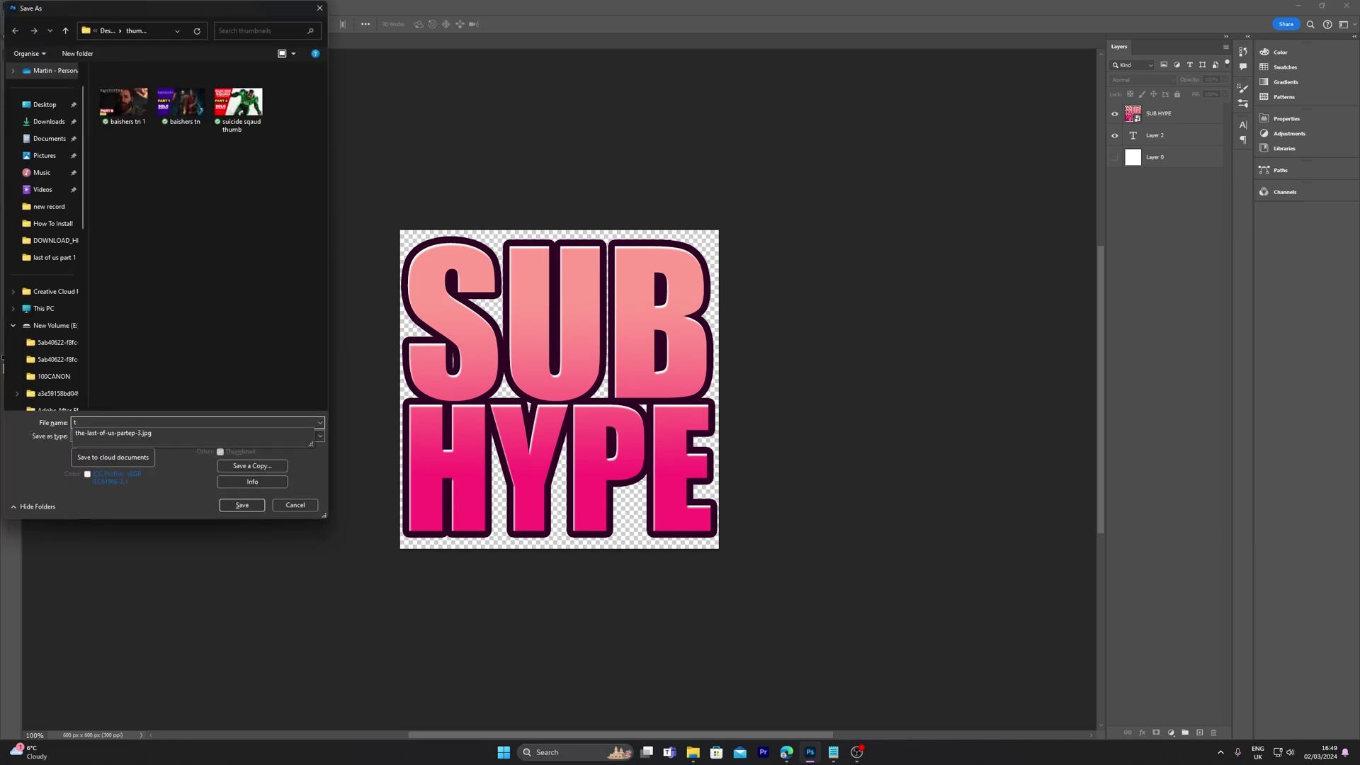
type("ext ew")
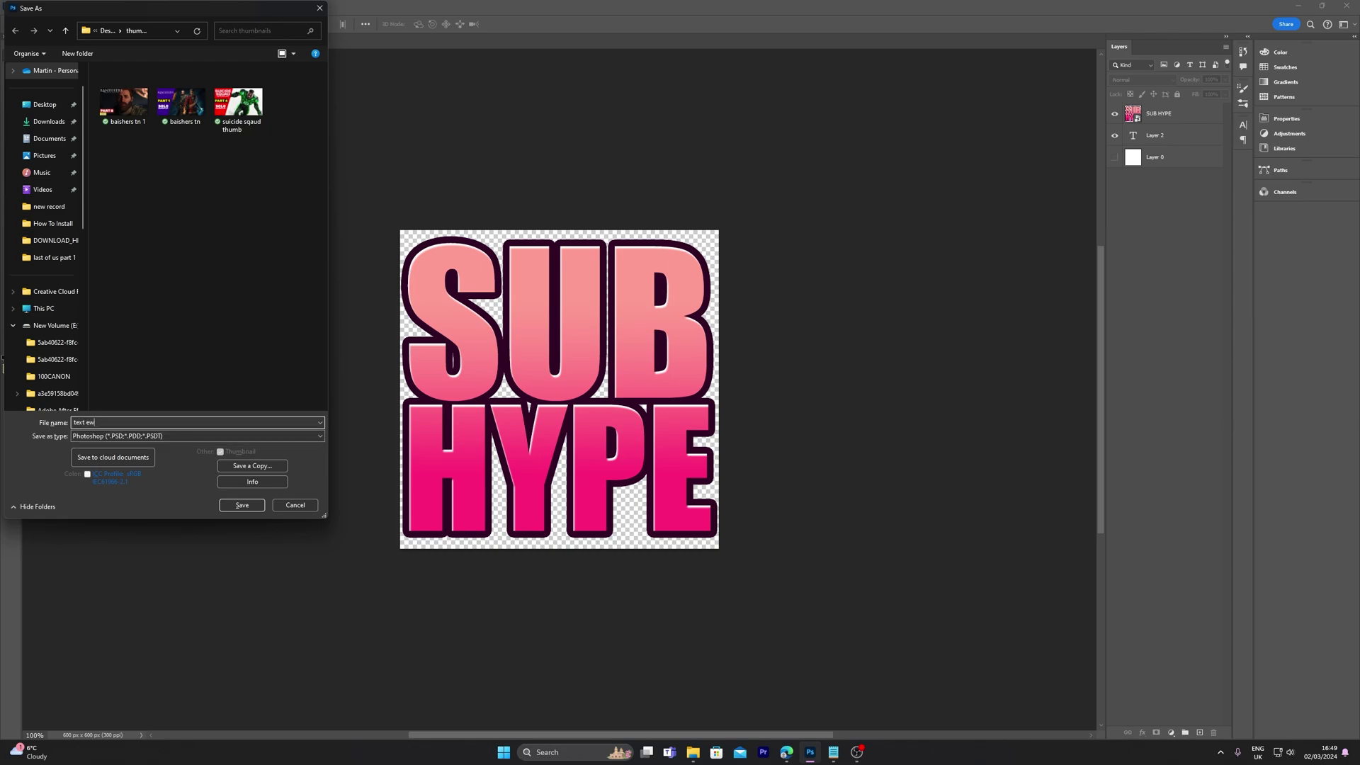
key("Escape")
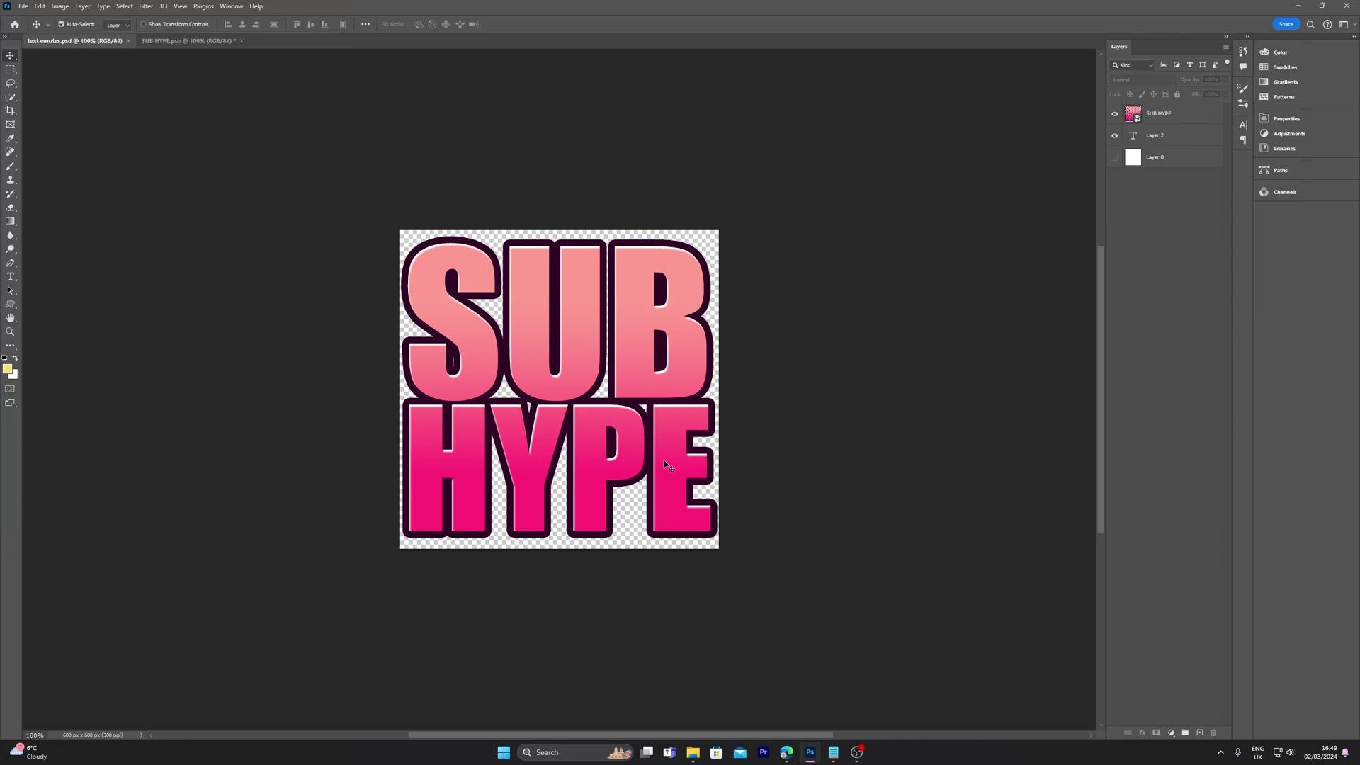
key("alt+Tab")
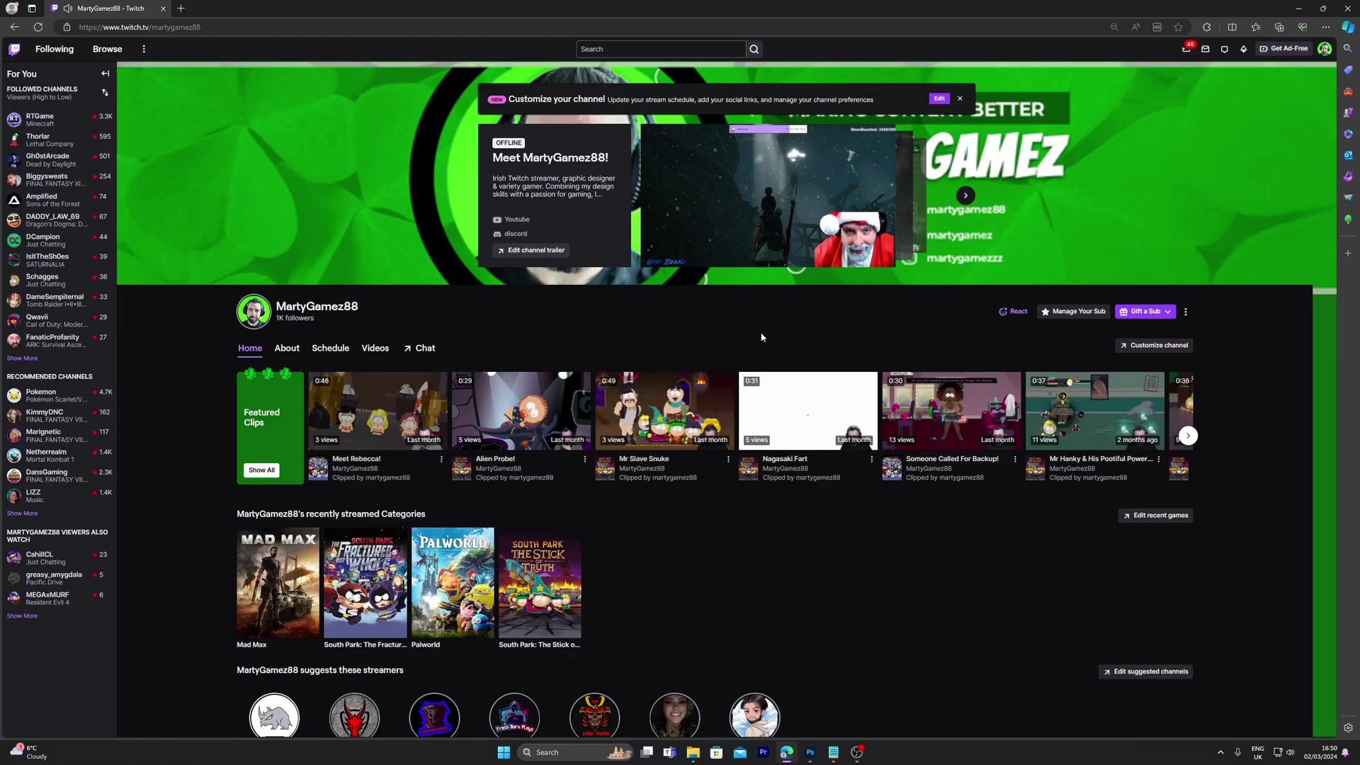
- Go to Creator Dashboard > Viewer Rewards > Emotes and choose Upload New > Standard Emote
left_click(1323, 49)
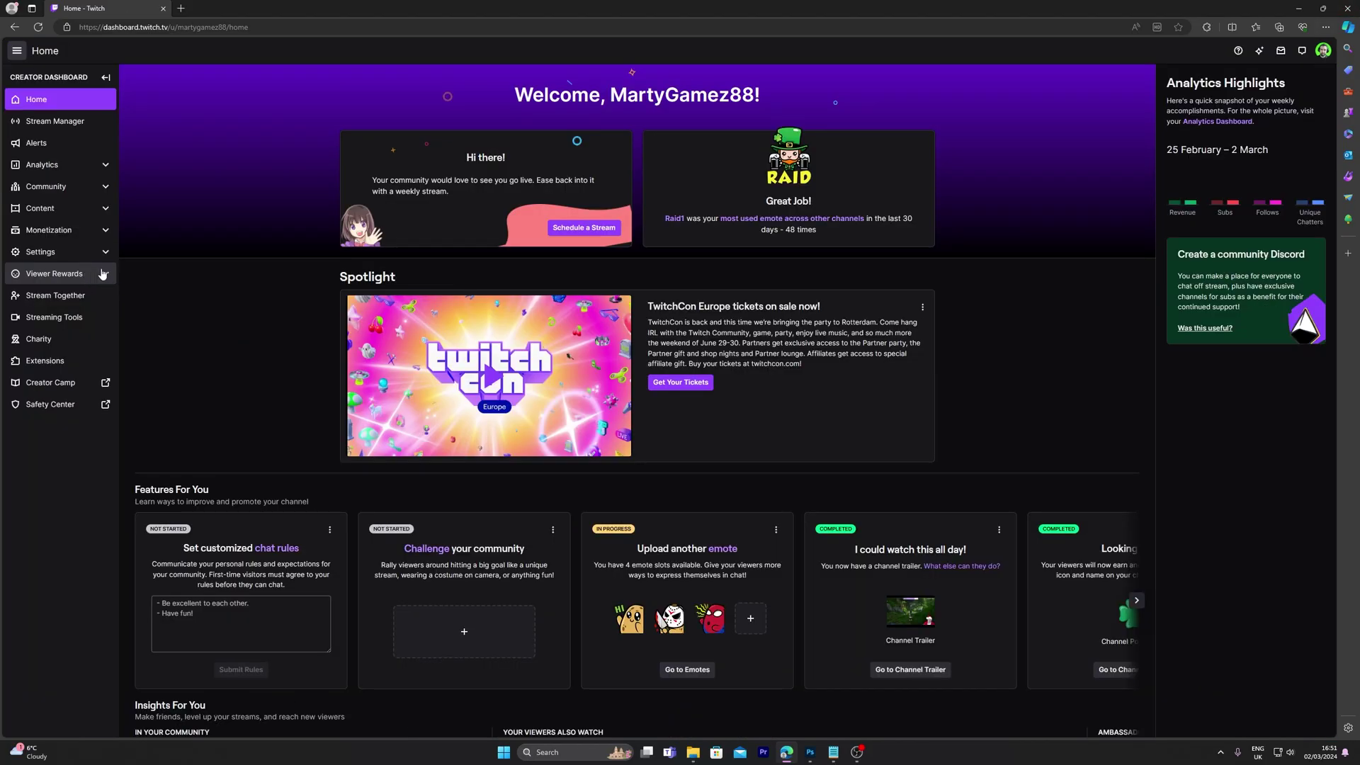
left_click(103, 274)
left_click(47, 318)
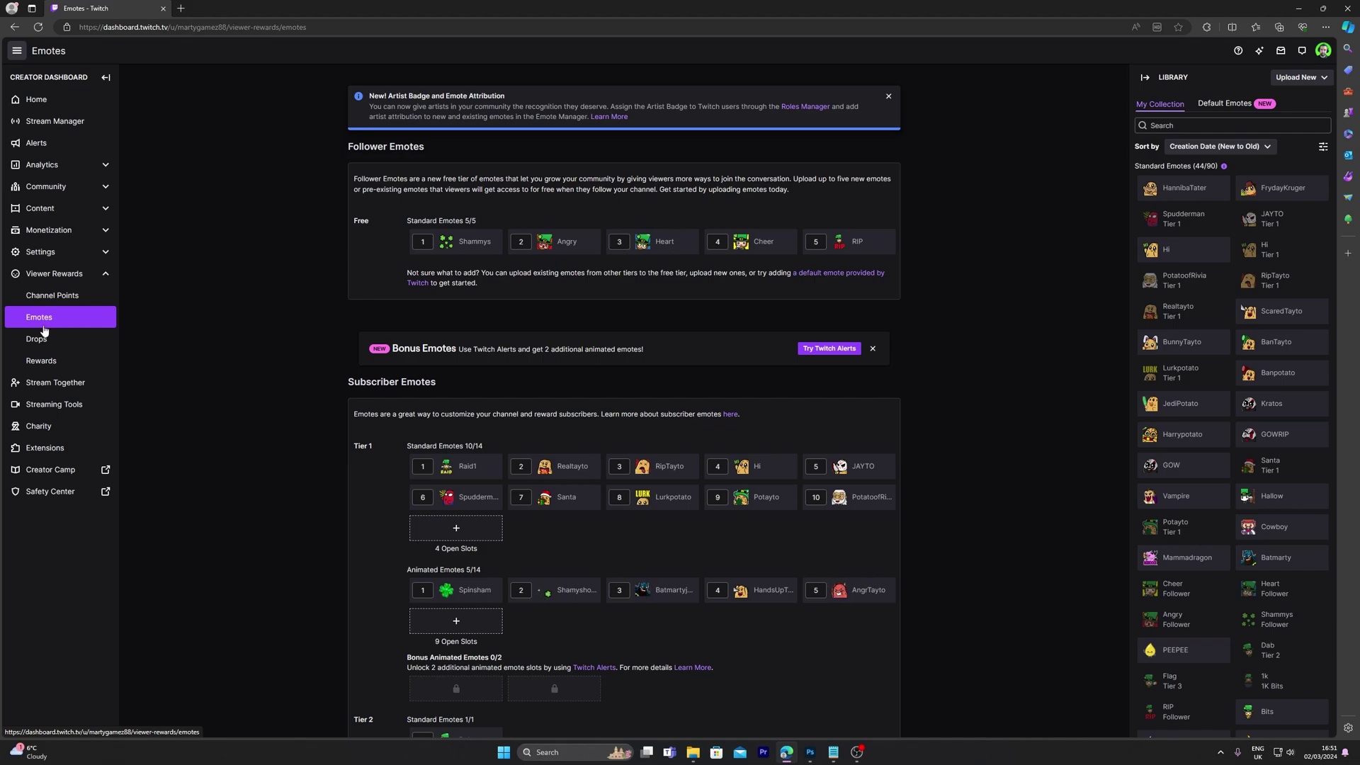
left_click(1301, 79)
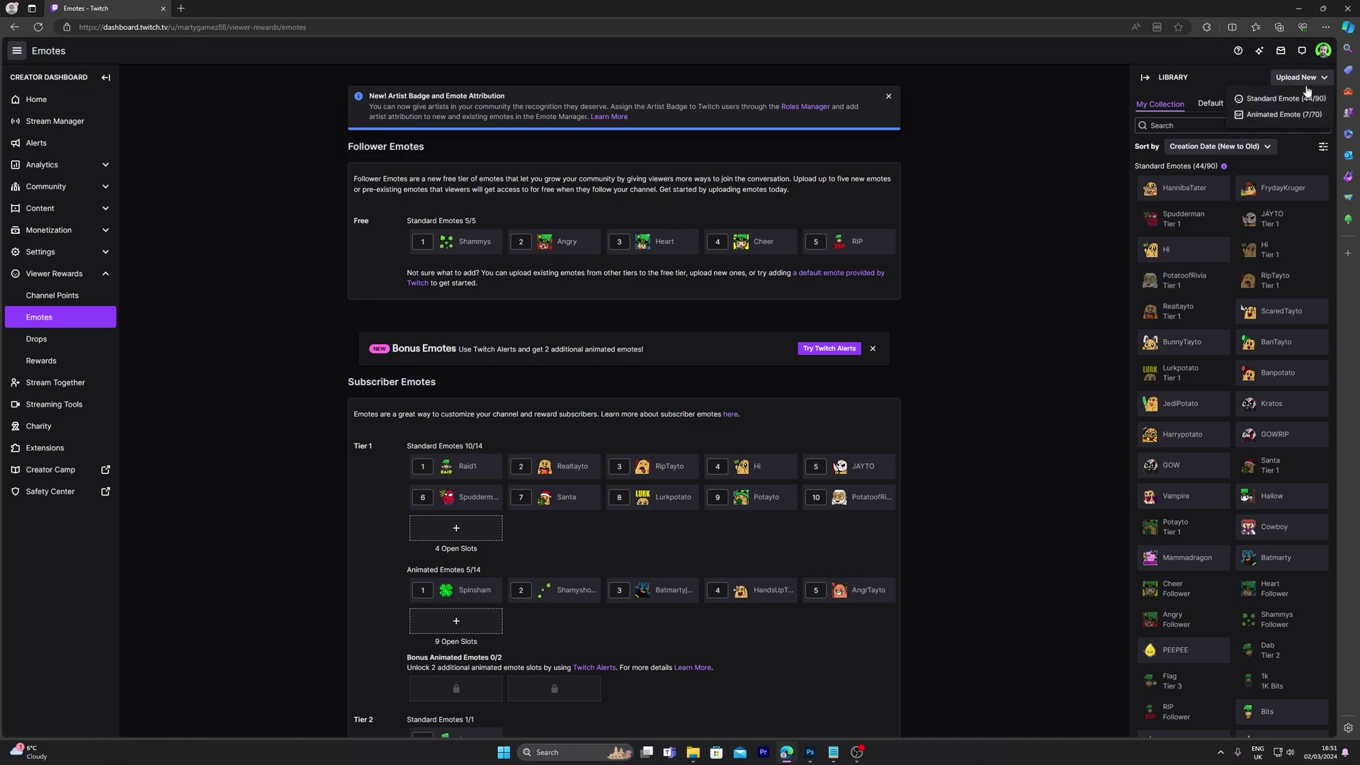
left_click(1295, 100)
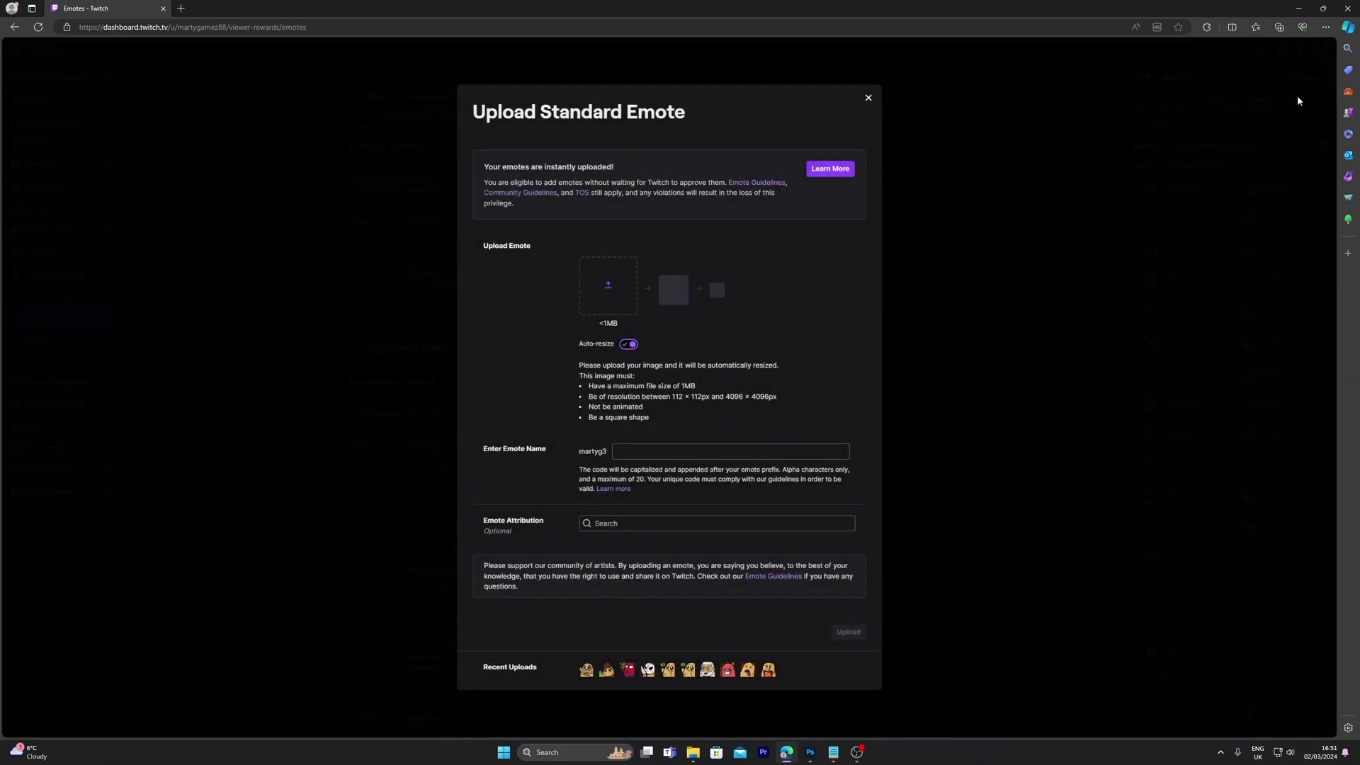
- Choose the sub-hype-emote image from Downloads, name it SUBHYPE, and upload it
left_click(614, 291)
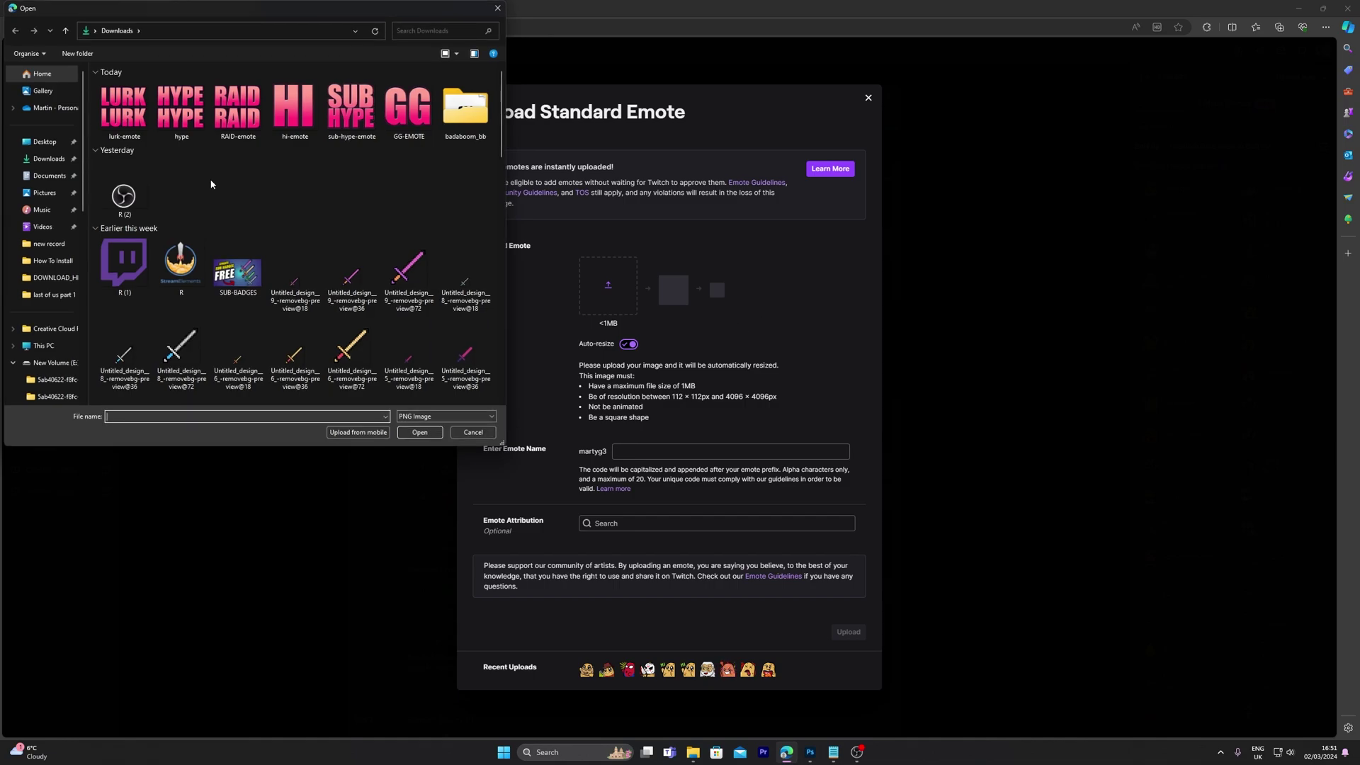
left_click(352, 106)
left_click(420, 432)
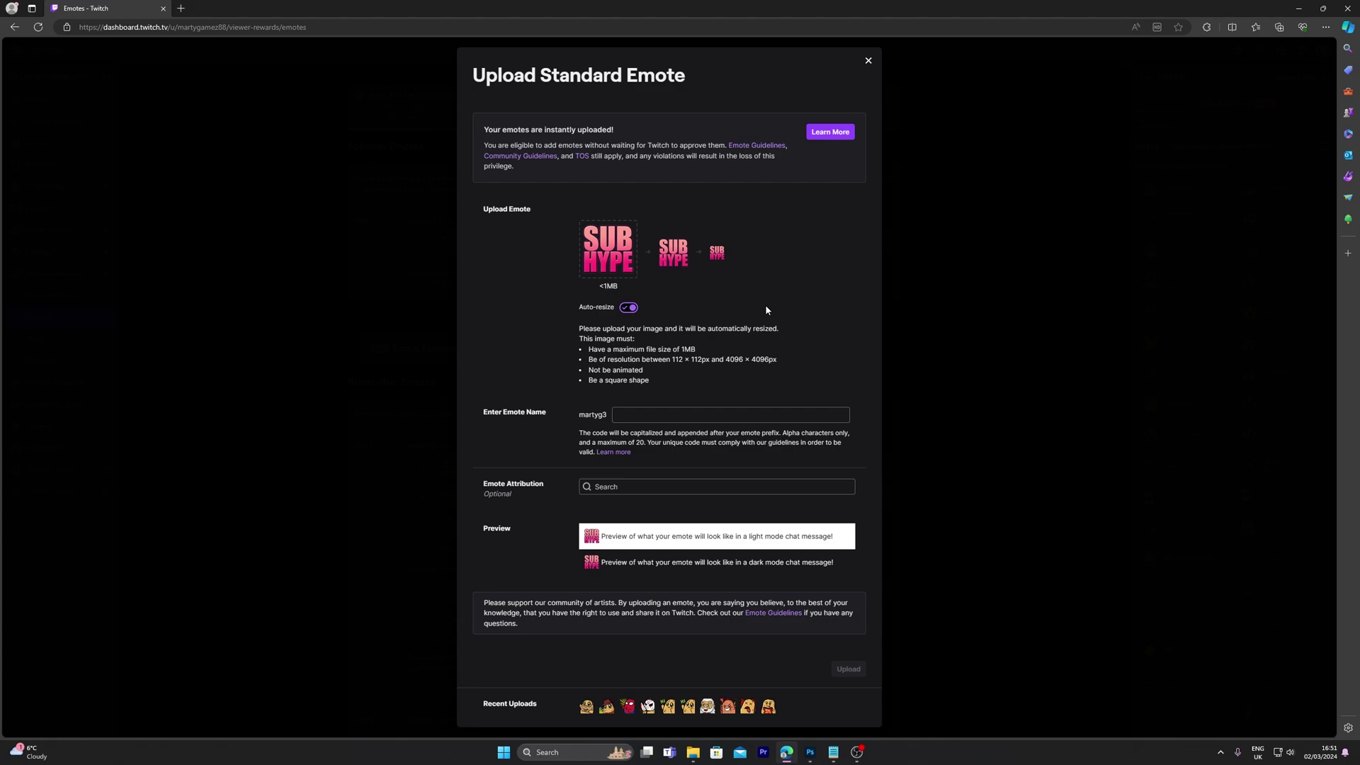
left_click(680, 418)
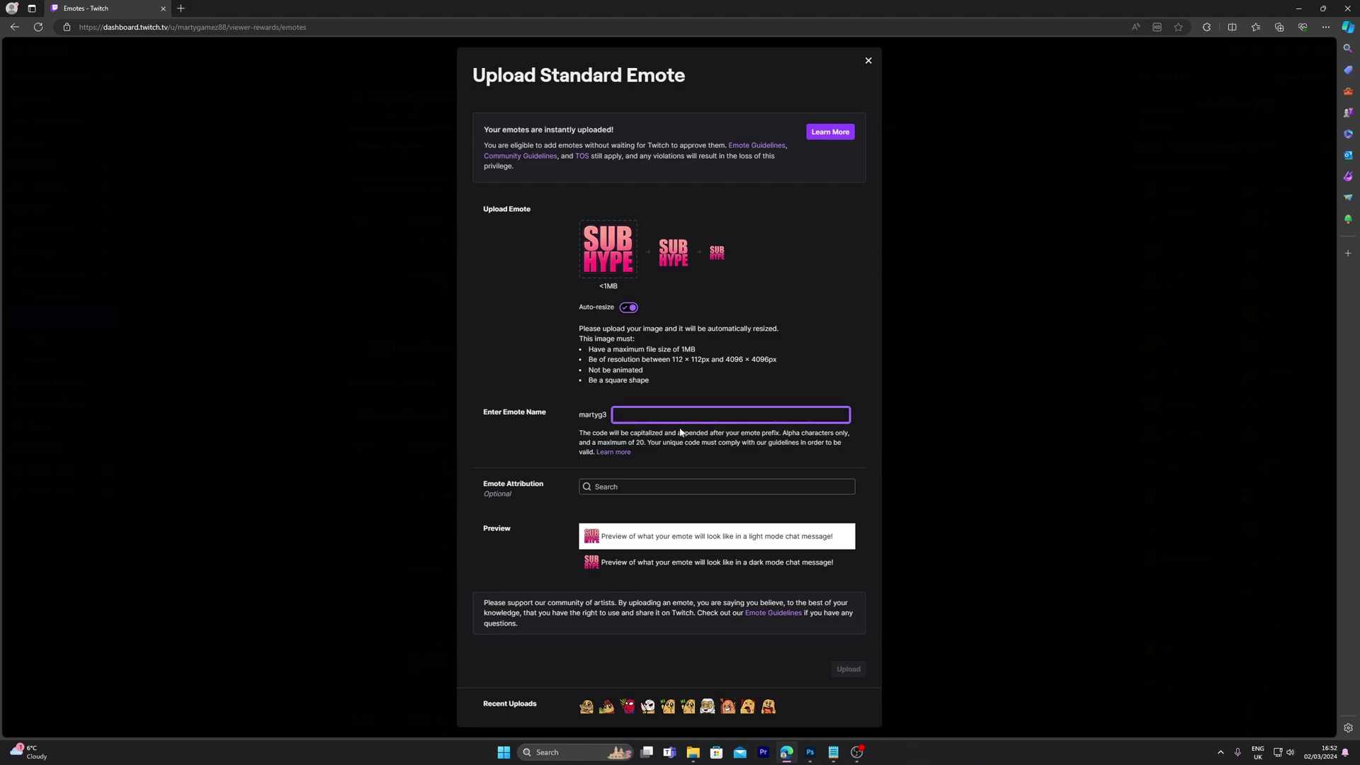
type("SUBHYPE")
left_click(848, 669)
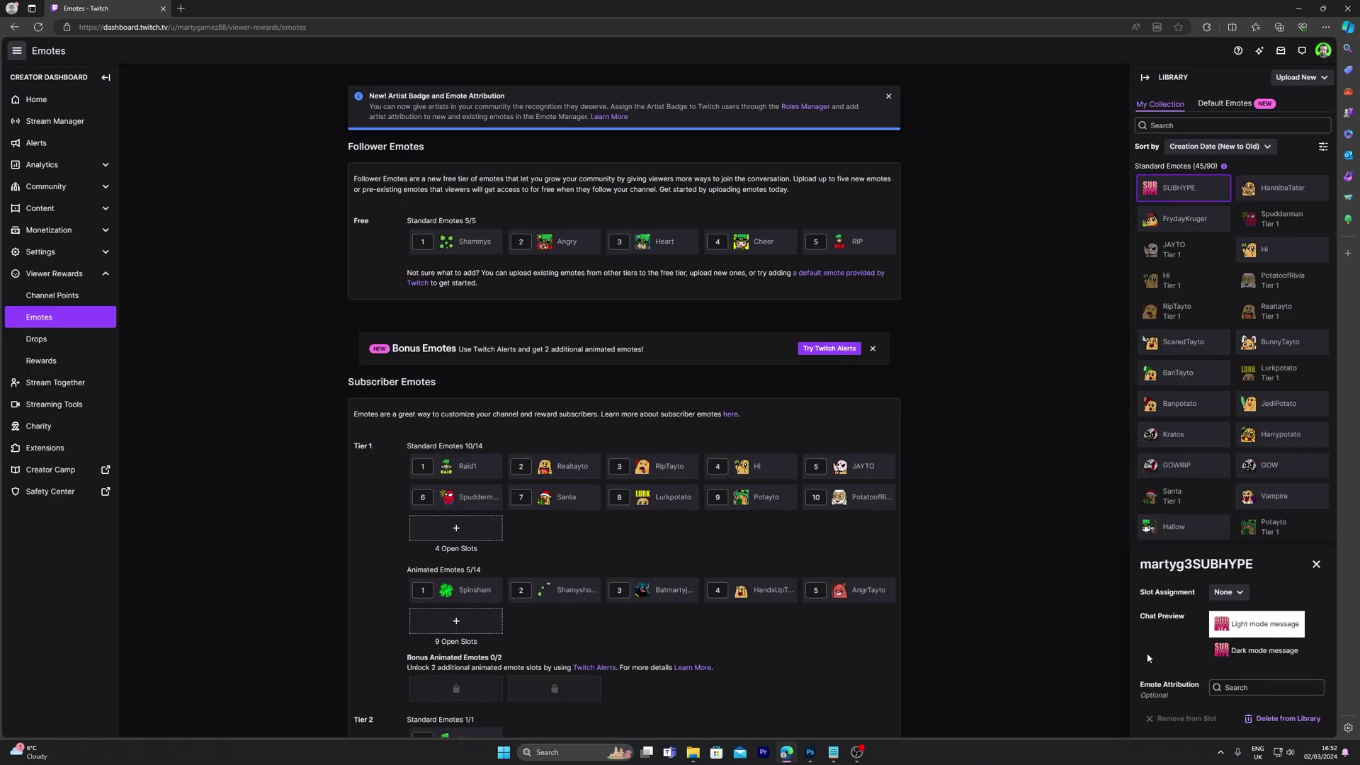
- Assign the SUBHYPE emote to the Tier 1 (4 Open Slots) subscriber slot
left_click(1241, 593)
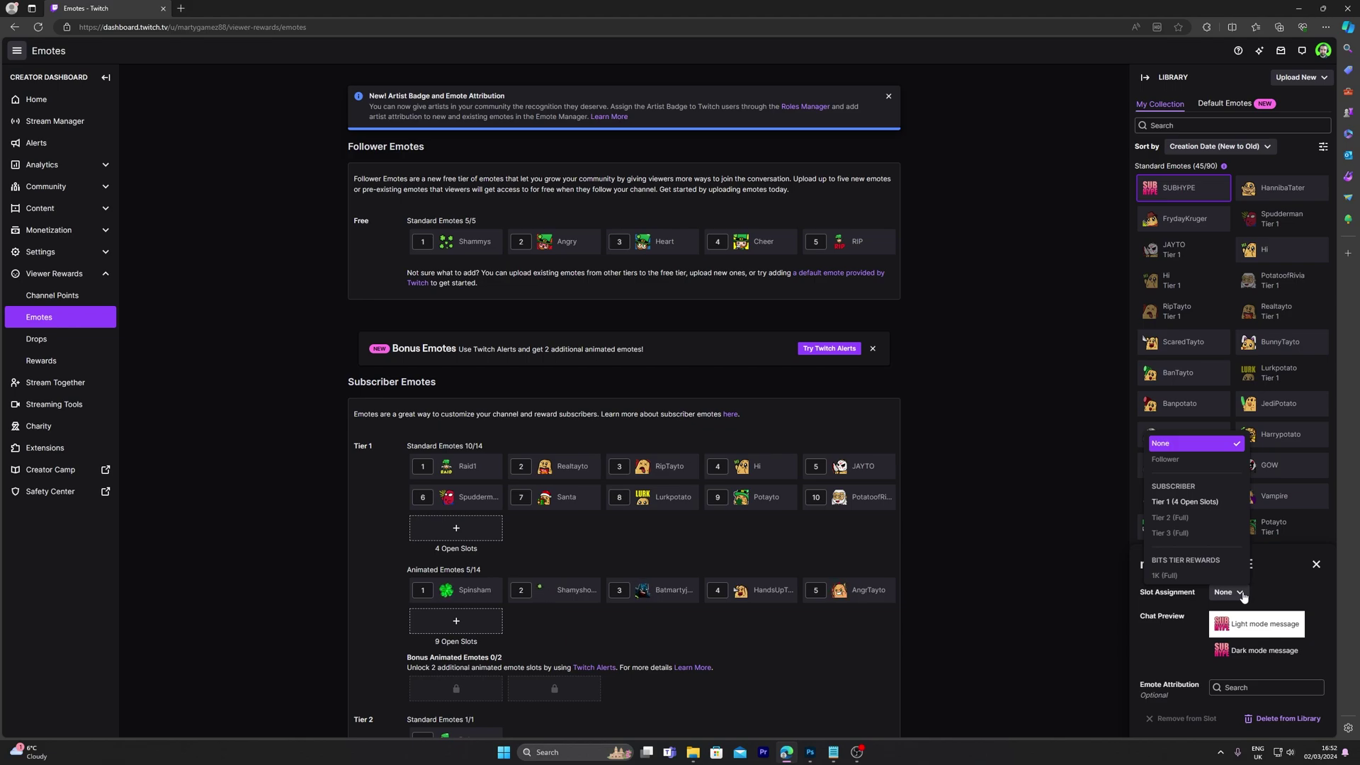
left_click(1202, 503)
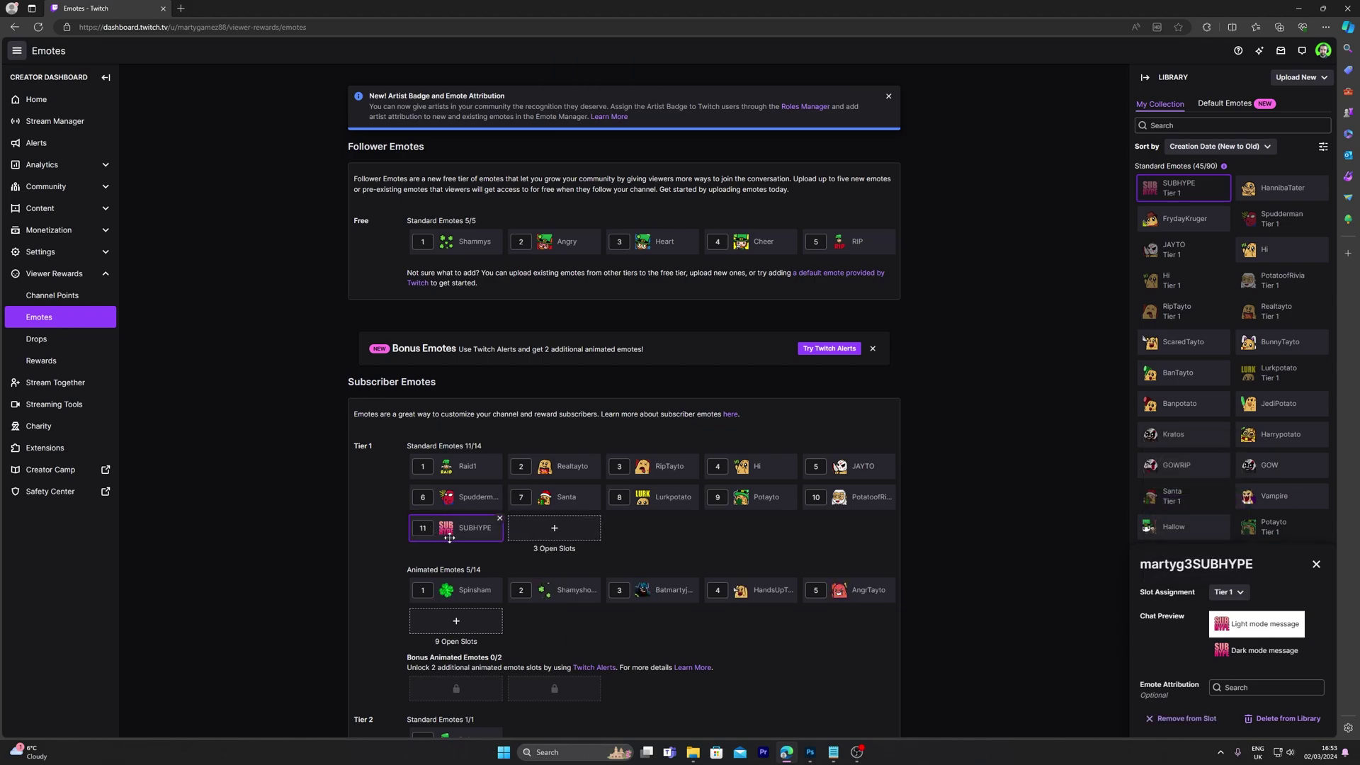